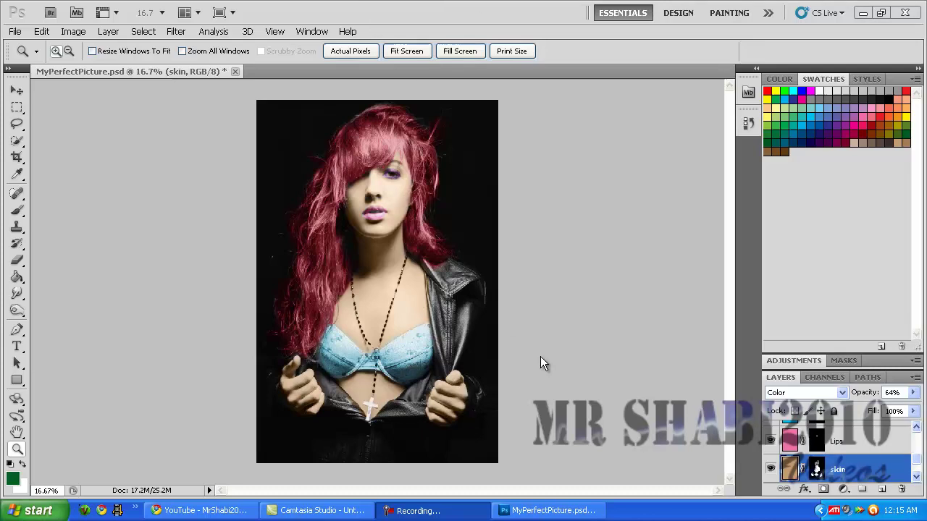
Step: Review the colourised portrait's layers and zoomed face, then close MyPerfectPicture.psd
drag(918, 469, 918, 463)
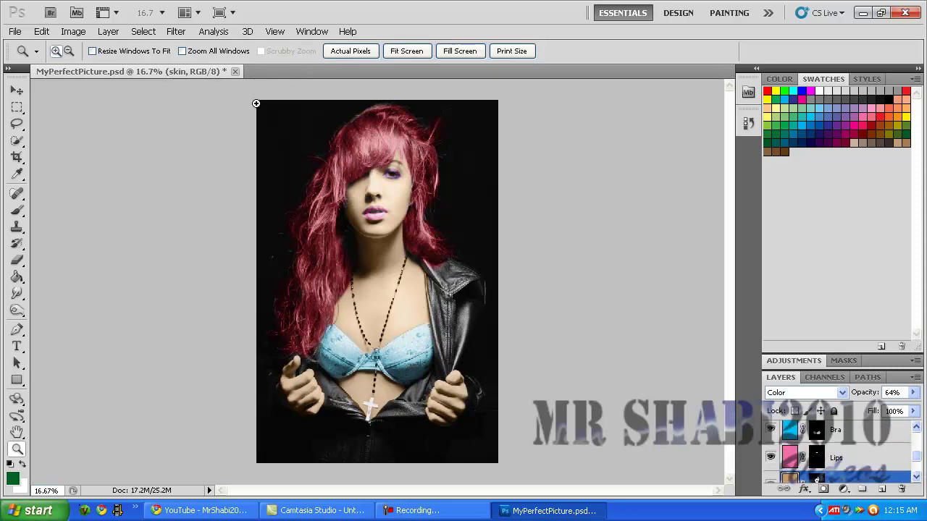
drag(416, 231, 526, 399)
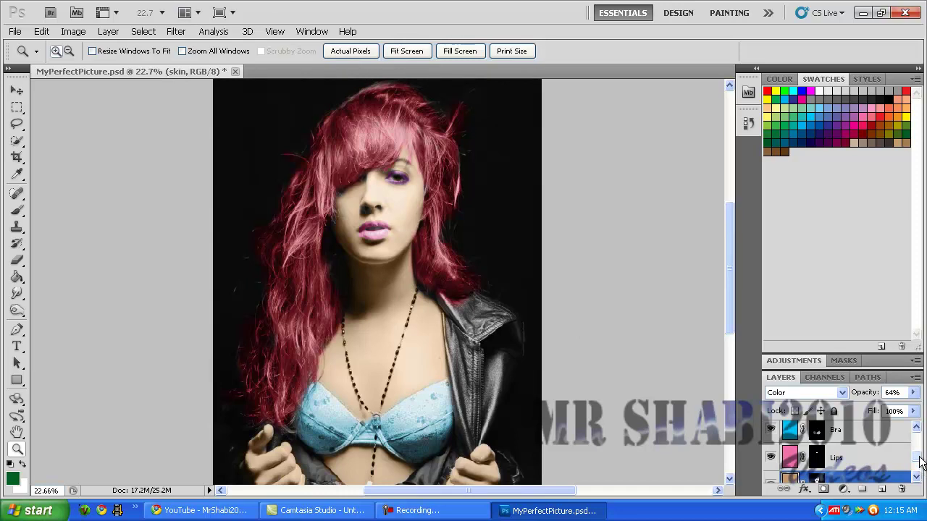
drag(920, 462, 870, 466)
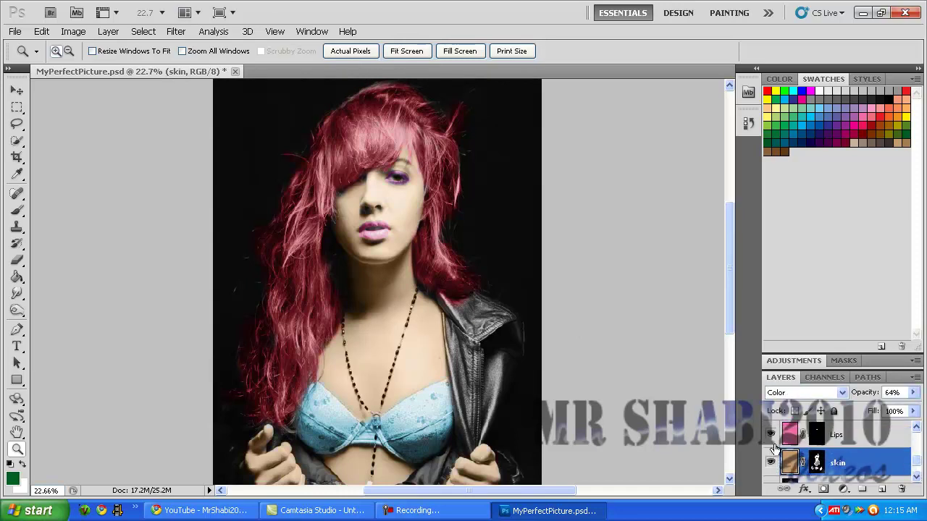
click(916, 429)
click(915, 429)
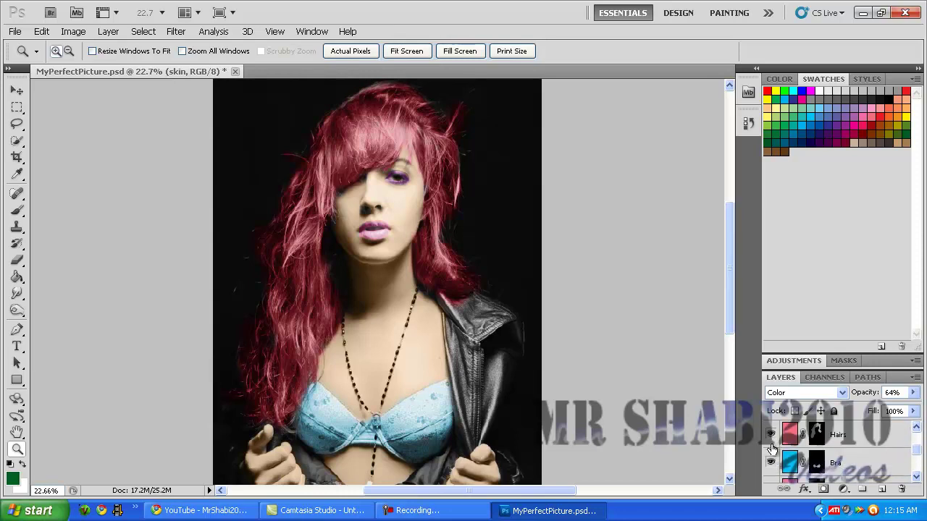
click(916, 429)
scroll(863, 435, up, 1)
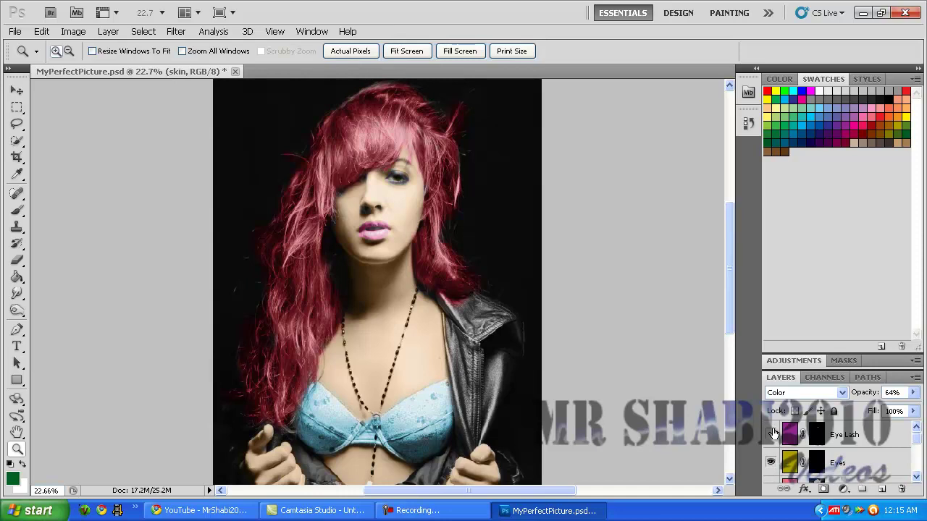
scroll(914, 432, up, 1)
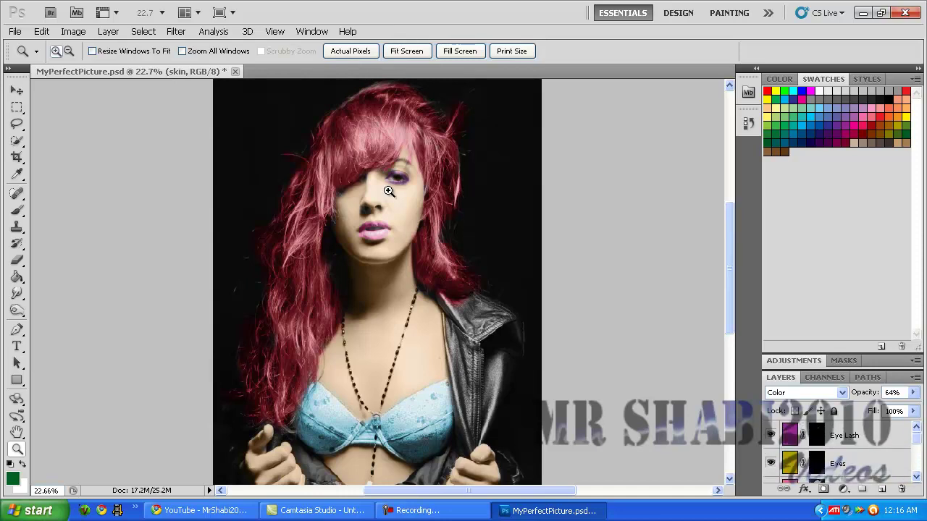
click(235, 71)
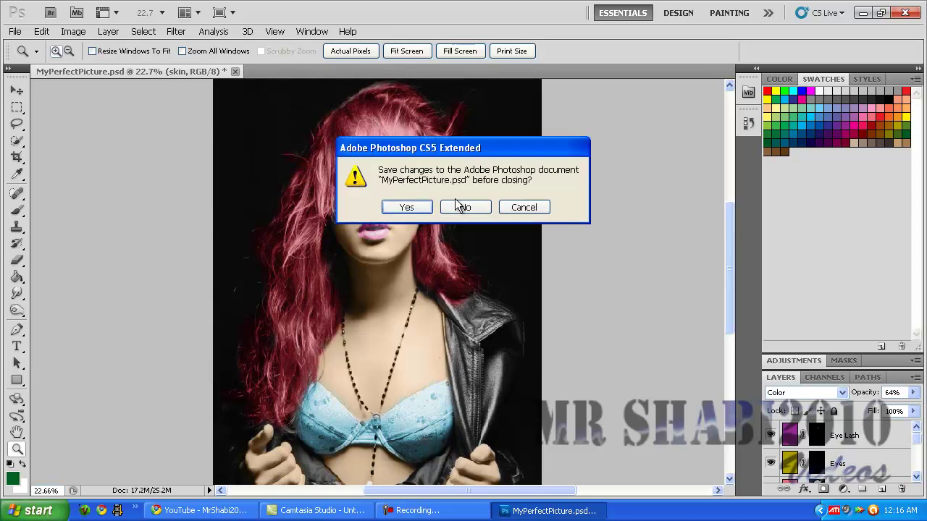
Step: Discard the changes and open the black-and-white MyPerfectPicture.jpg
click(455, 200)
click(16, 33)
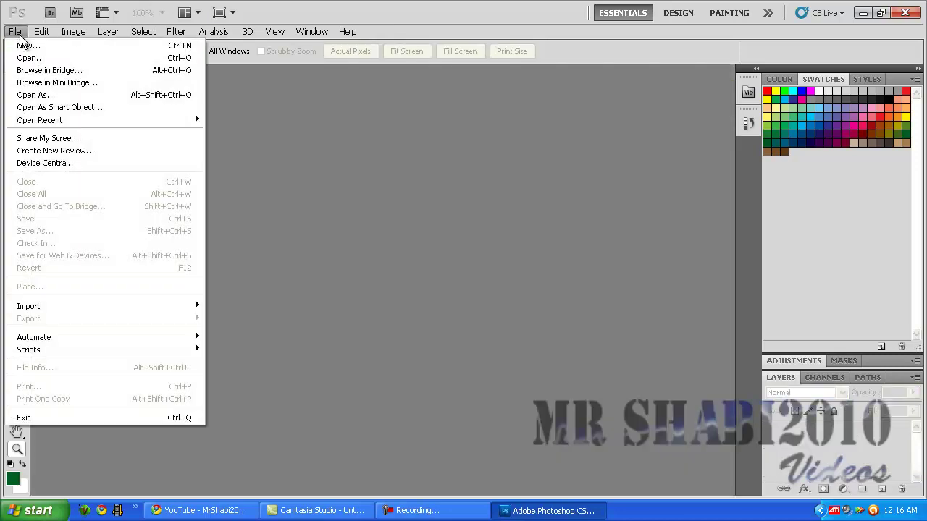
click(33, 58)
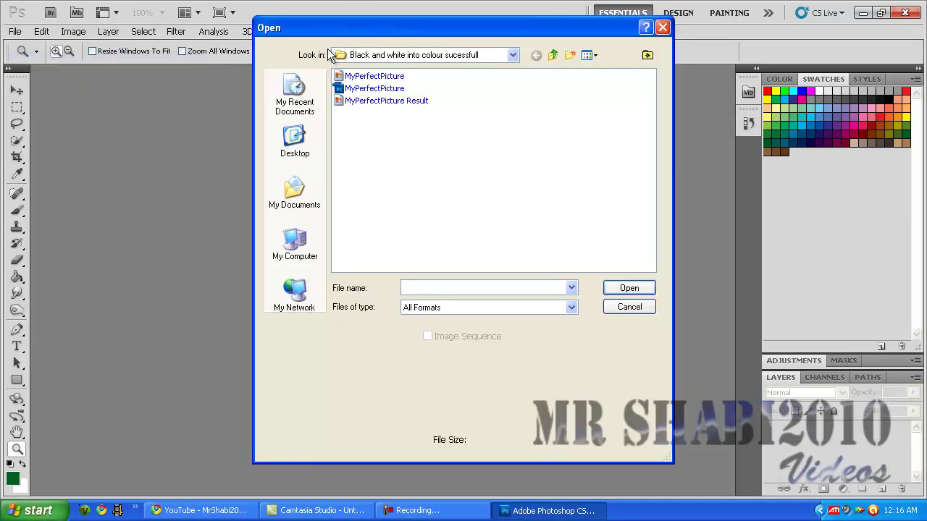
double_click(383, 89)
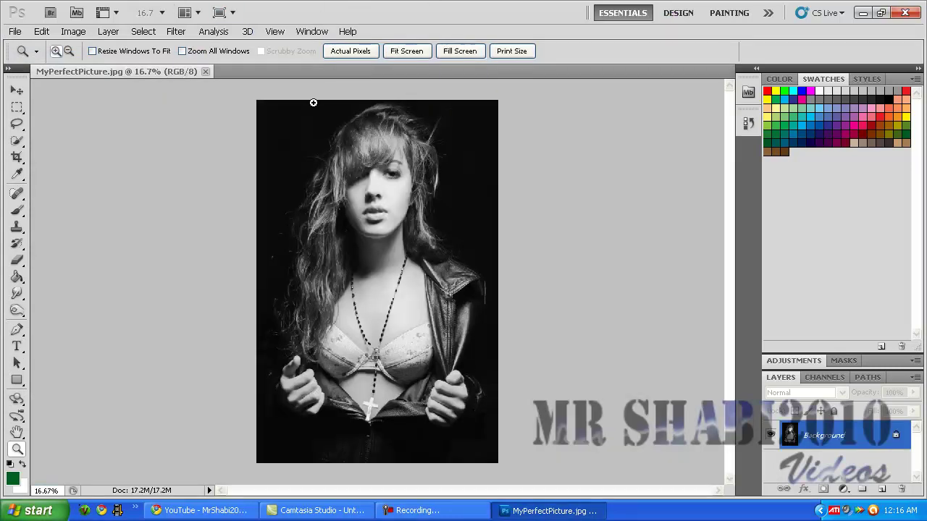
Step: Fit the photo on screen and unlock the Background as Layer 0
drag(353, 169, 485, 385)
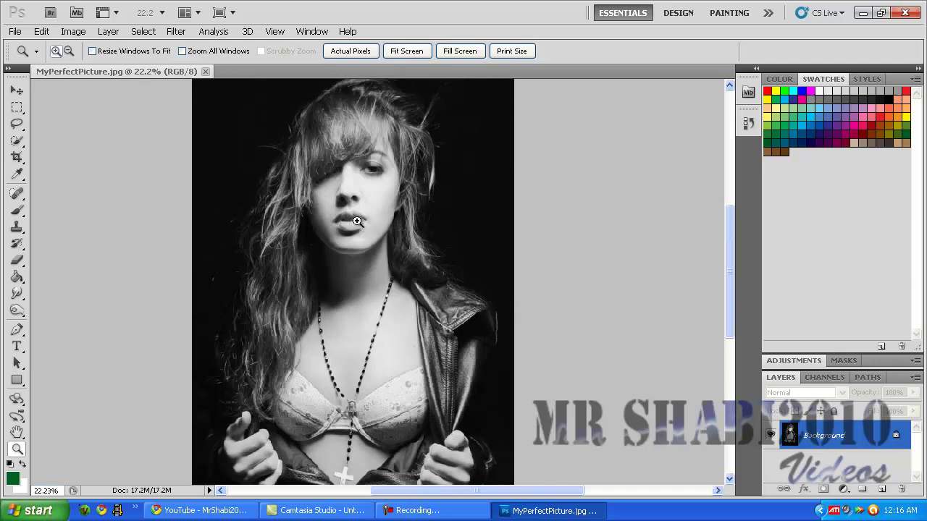
right_click(336, 252)
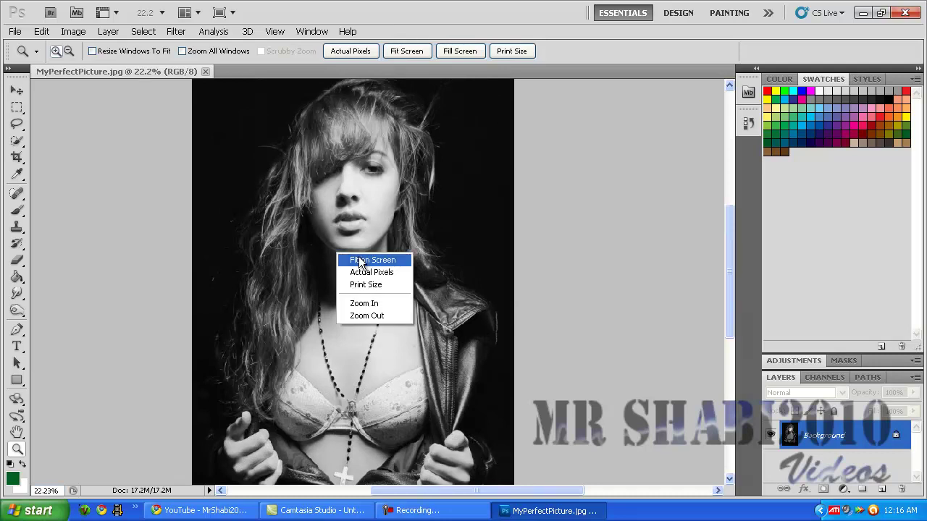
click(362, 259)
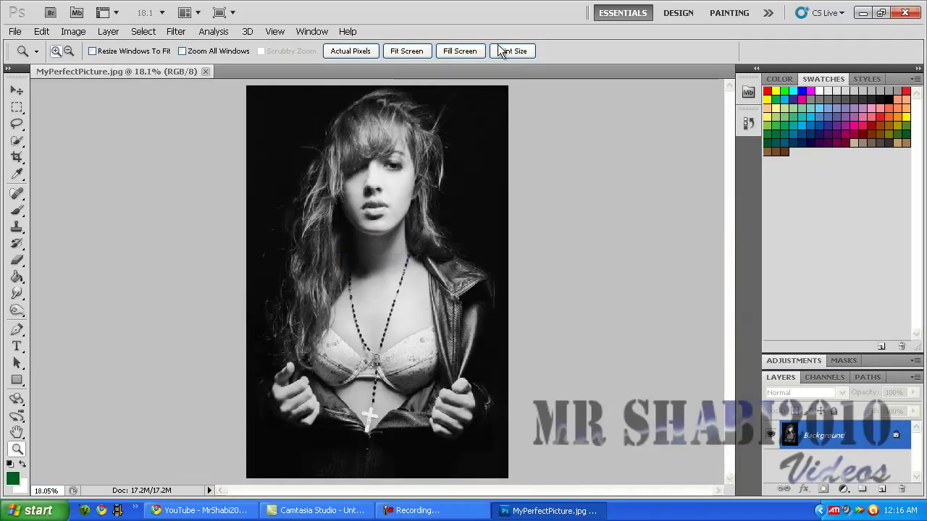
alt+double_click(830, 436)
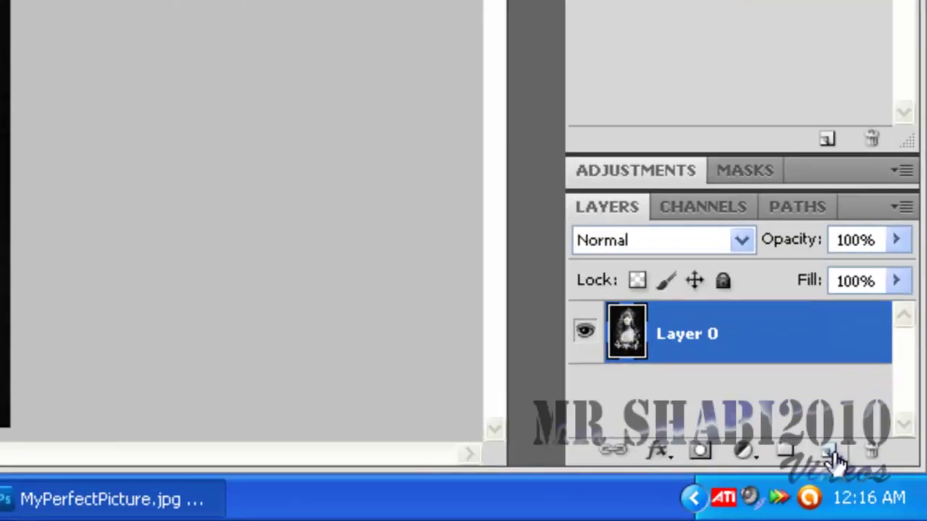
Step: Create Layer 1 above Layer 0, rename it 'Skin', and keep it active
click(882, 490)
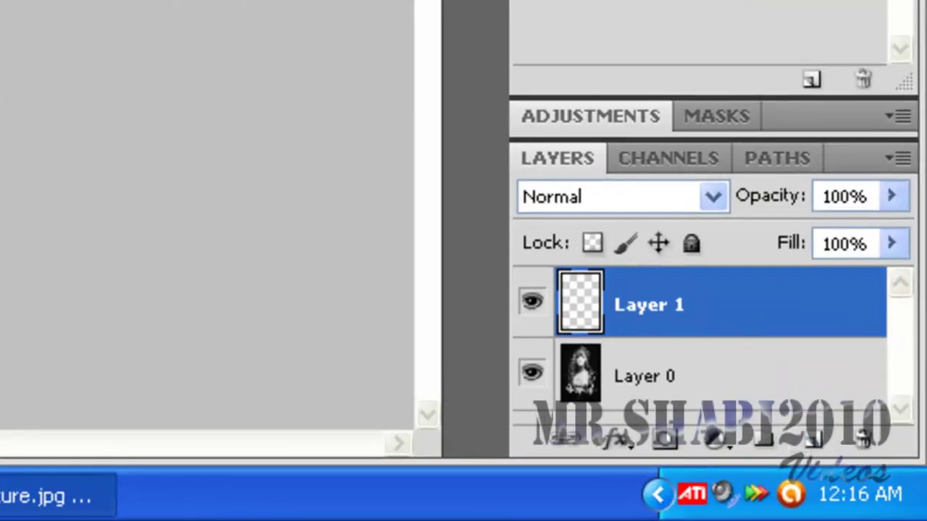
double_click(655, 318)
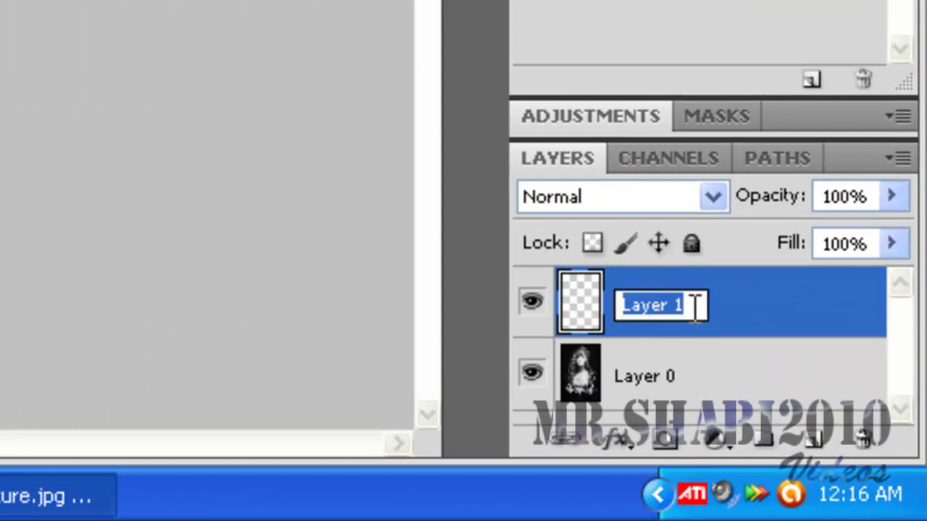
text(Skin)
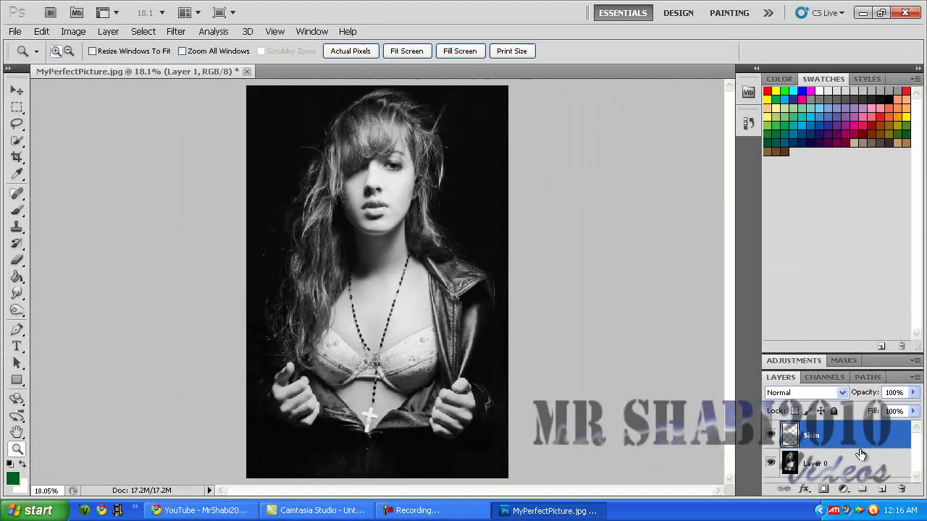
click(861, 455)
click(841, 435)
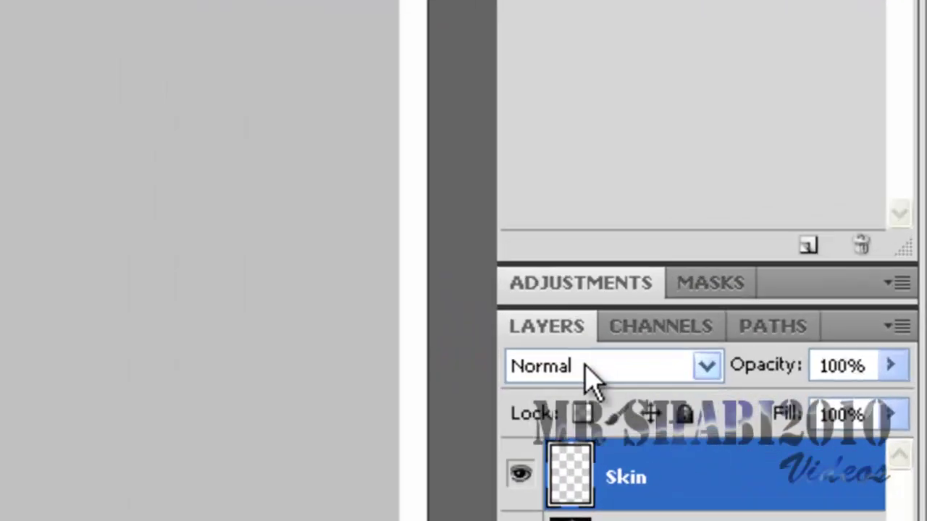
Step: Set Skin to Color blend mode and fill it with a skin-tone swatch using Paint Bucket
click(590, 376)
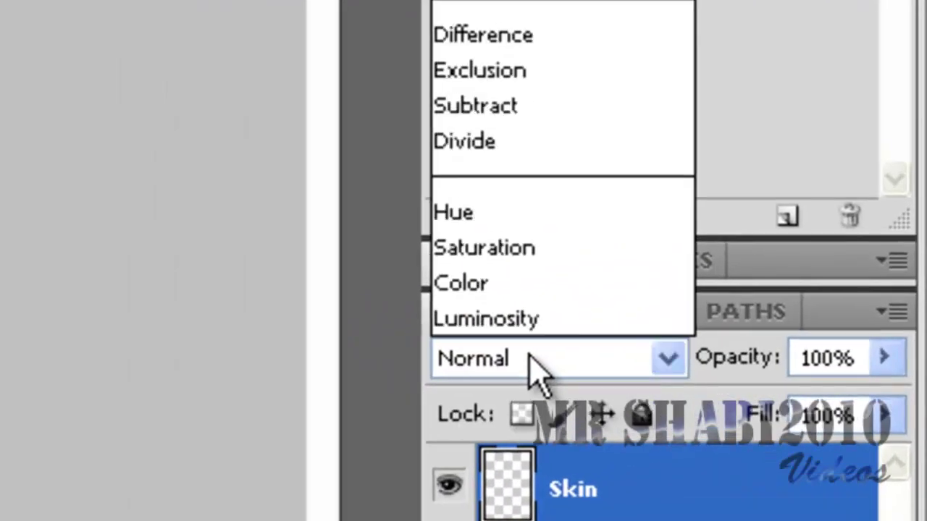
click(474, 287)
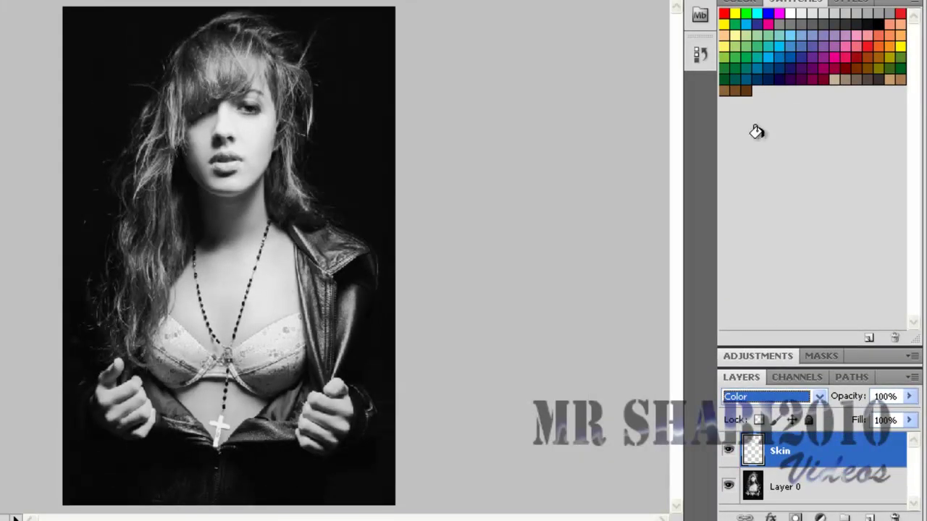
click(741, 5)
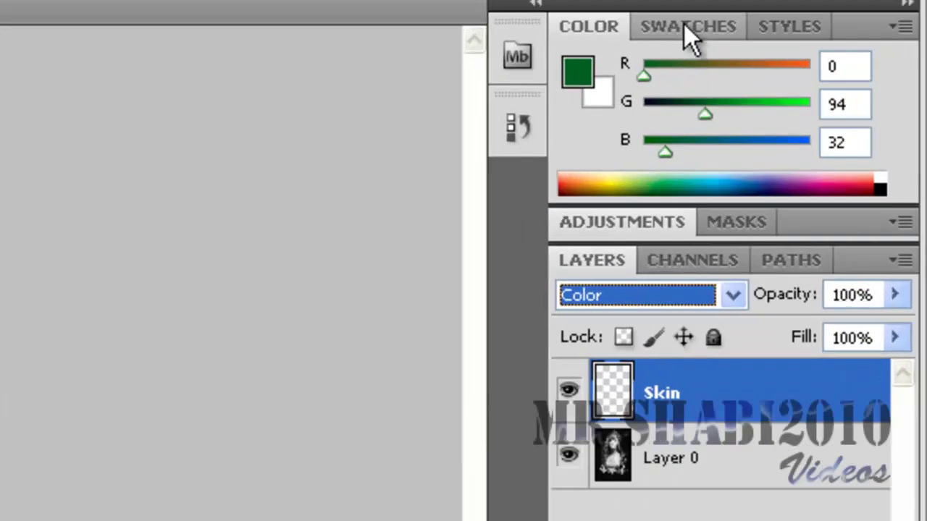
click(789, 4)
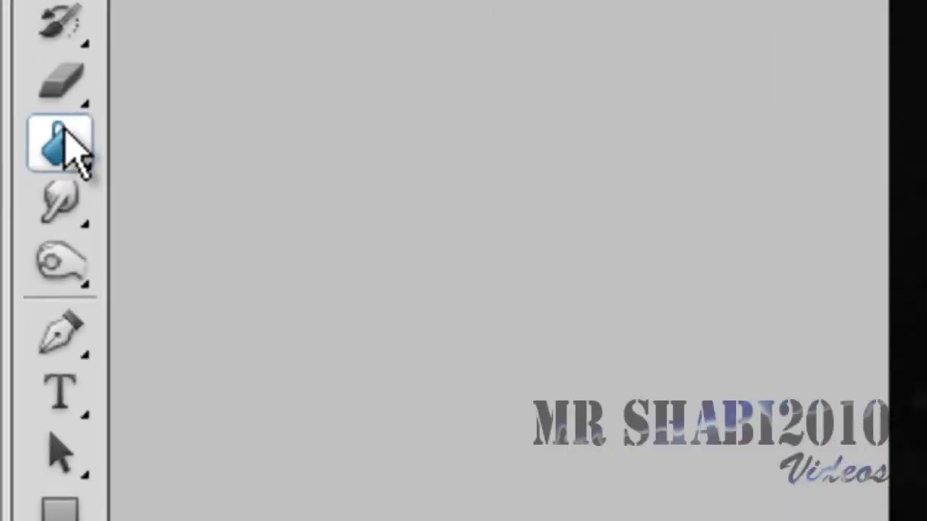
drag(41, 204, 269, 183)
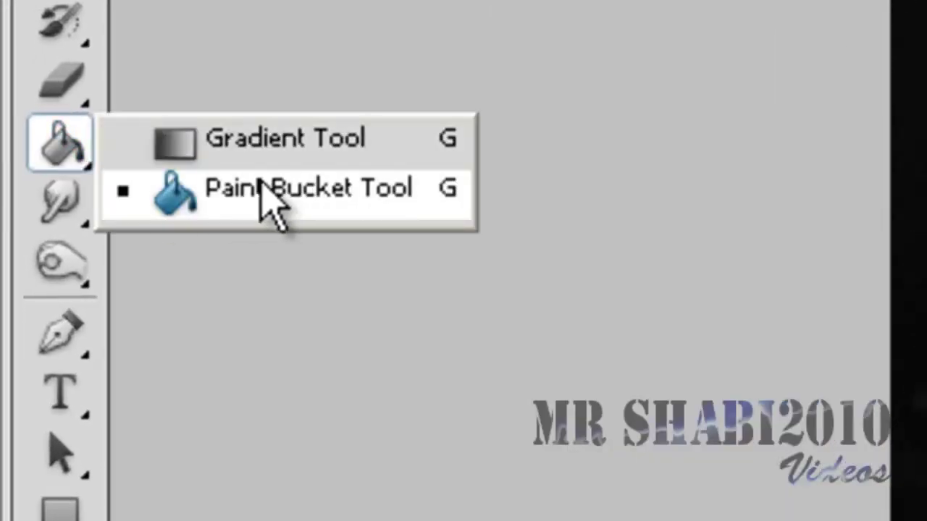
click(124, 195)
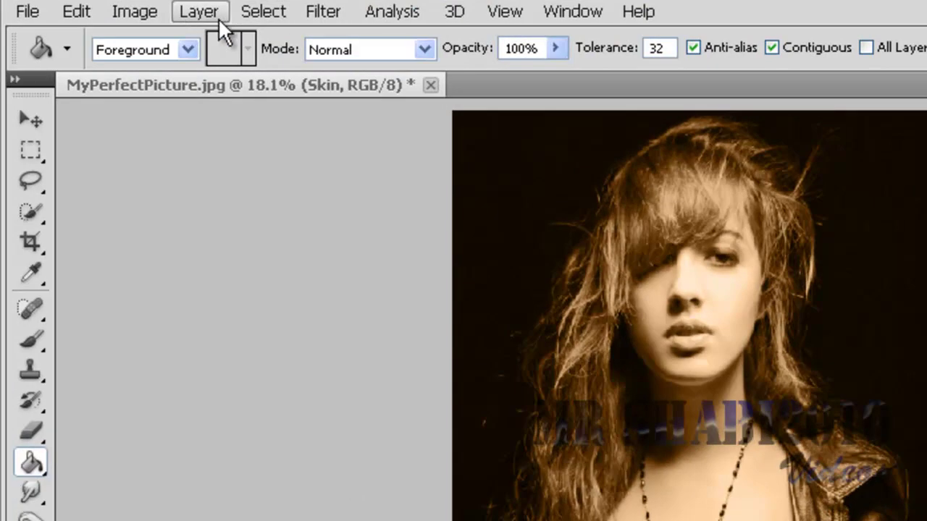
Step: Add a Hide All mask to Skin and enlarge the soft brush to 168 px, 9% hardness
click(218, 18)
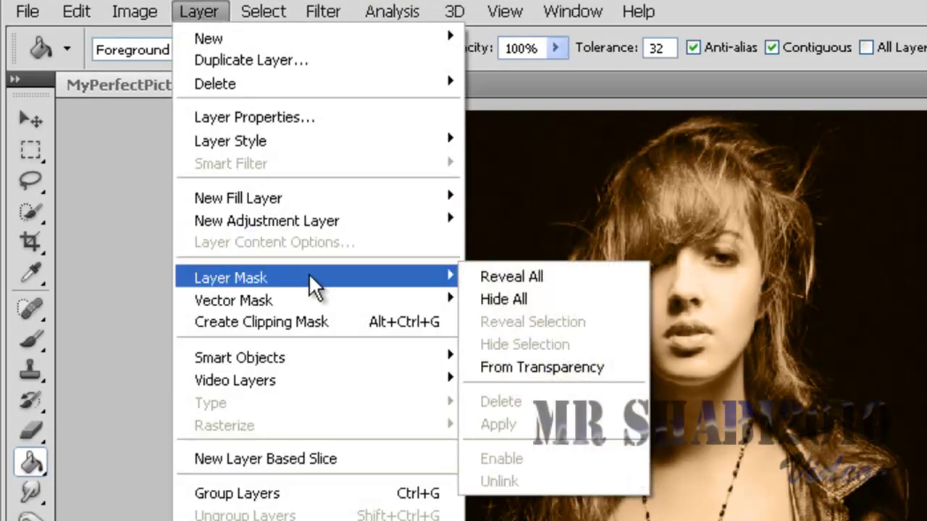
click(514, 301)
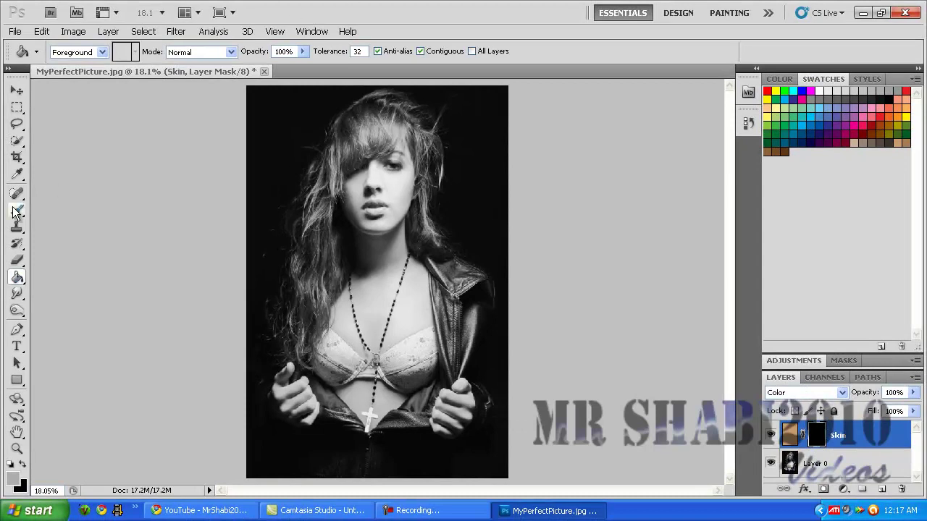
click(18, 210)
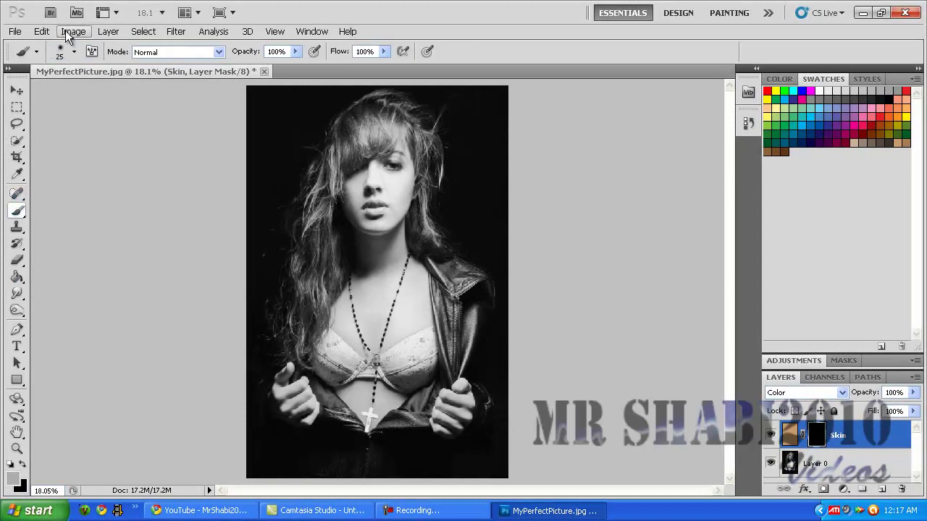
click(73, 51)
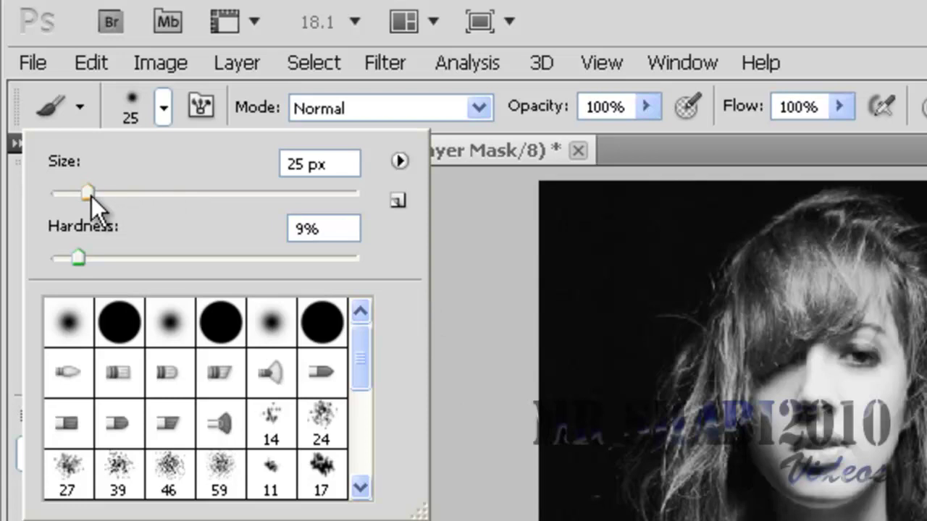
drag(89, 196, 156, 195)
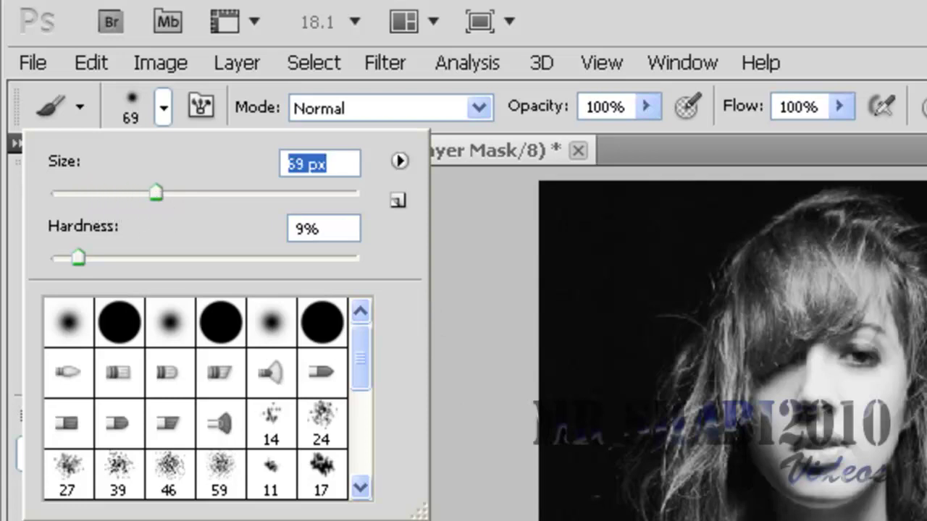
drag(155, 195, 253, 195)
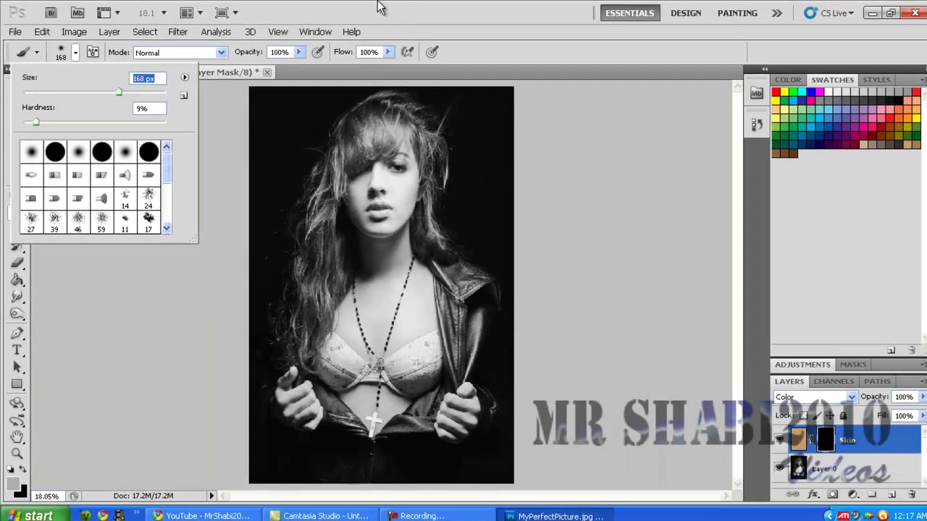
Step: Paint the skin tone back over face, chest and hands, then set Skin opacity to 75%
click(377, 7)
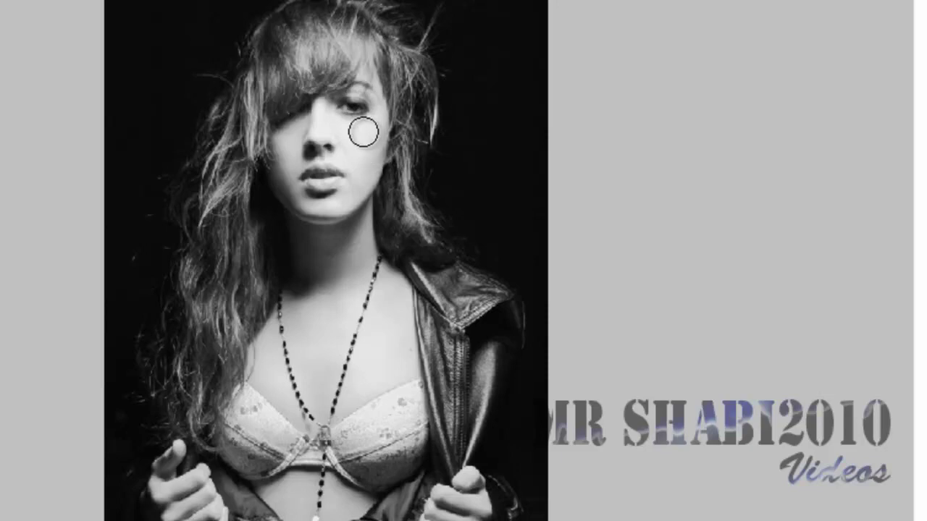
mouse_move(371, 131)
mouse_down()
mouse_move(353, 199)
mouse_move(292, 204)
mouse_move(279, 164)
mouse_move(283, 140)
mouse_move(304, 119)
mouse_move(315, 113)
mouse_move(311, 135)
mouse_move(287, 155)
mouse_move(352, 157)
mouse_move(343, 120)
mouse_move(378, 120)
mouse_up()
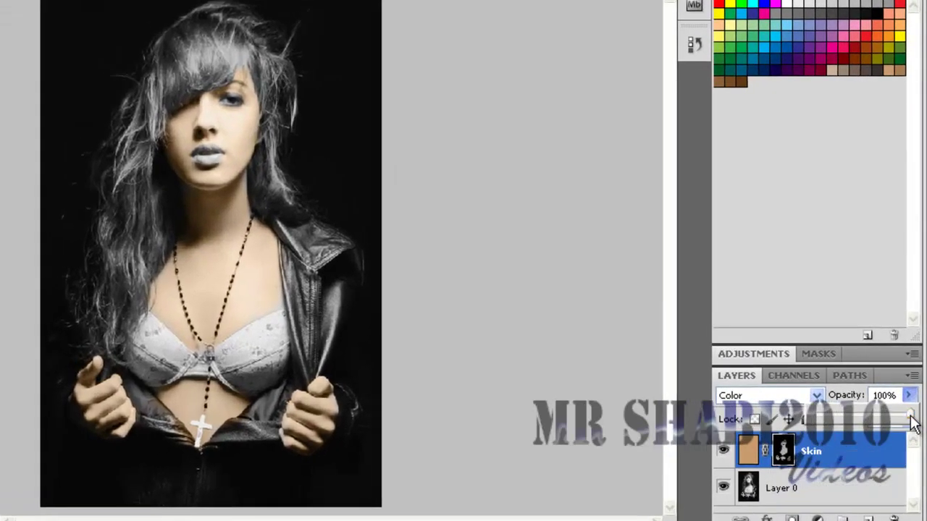
mouse_move(916, 393)
mouse_down()
mouse_move(886, 417)
mouse_move(910, 414)
mouse_up()
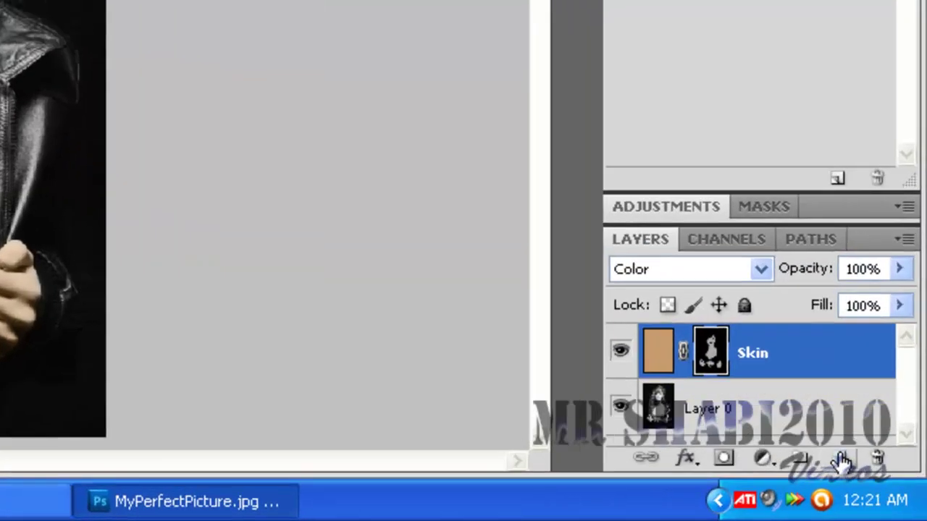
Step: Add a new Color-blend layer above Skin and rename it 'Bra'
click(882, 489)
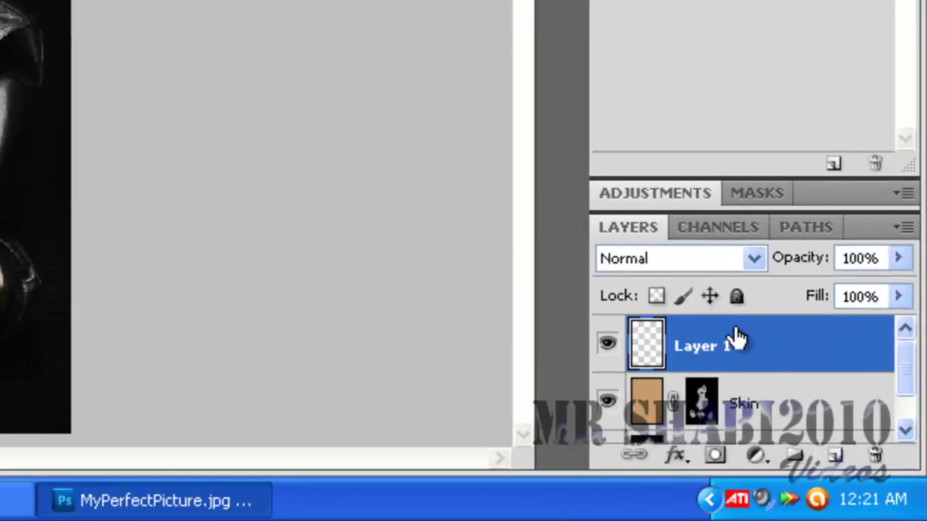
click(752, 259)
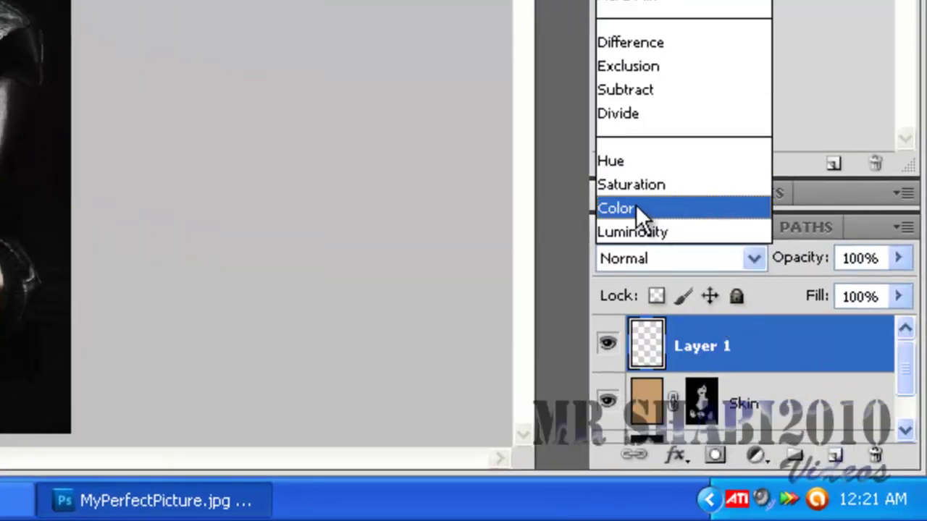
click(622, 208)
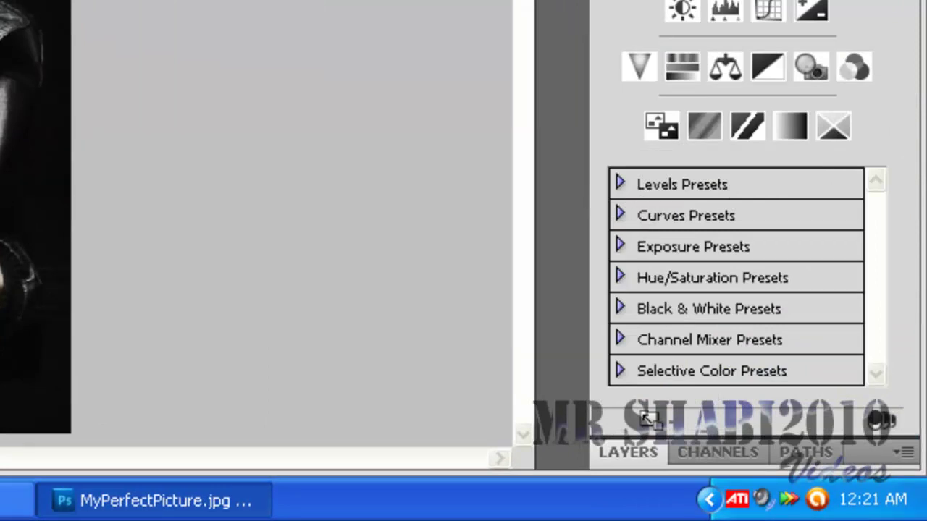
click(639, 456)
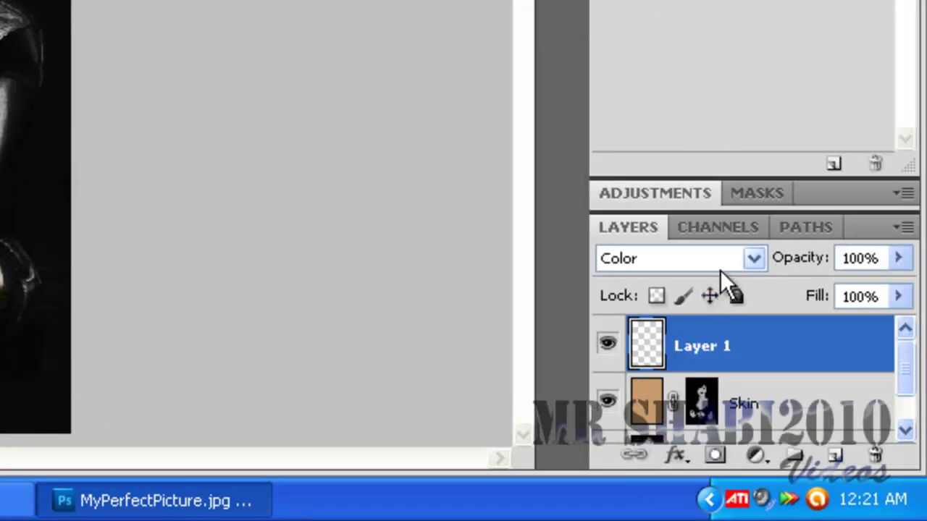
double_click(727, 349)
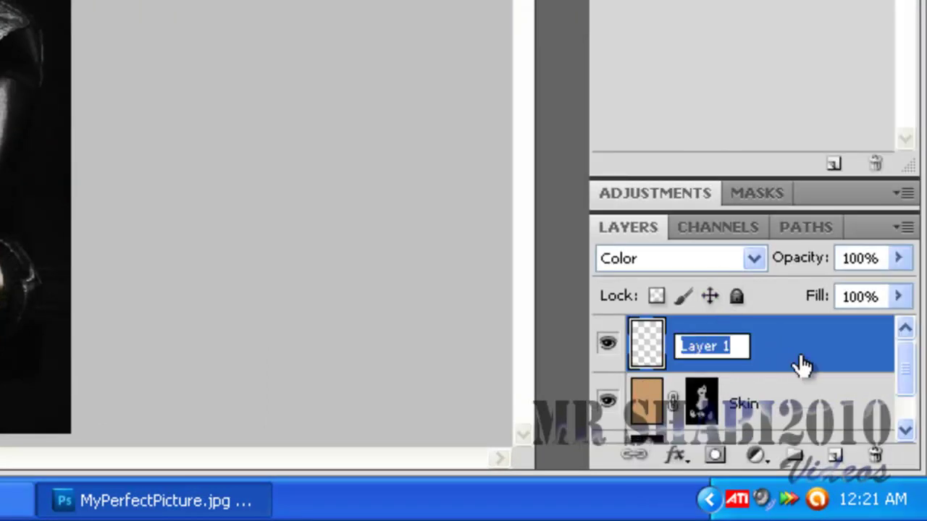
text(B)
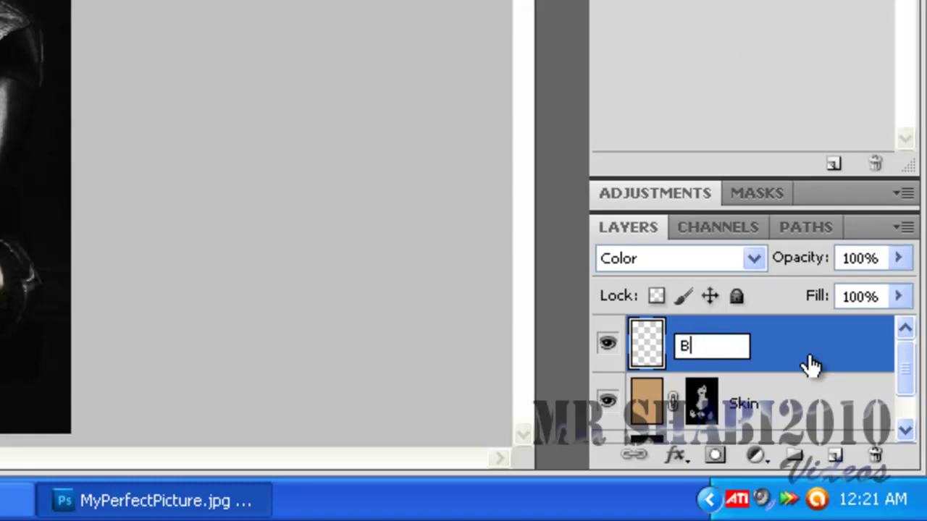
text(ra)
key(Return)
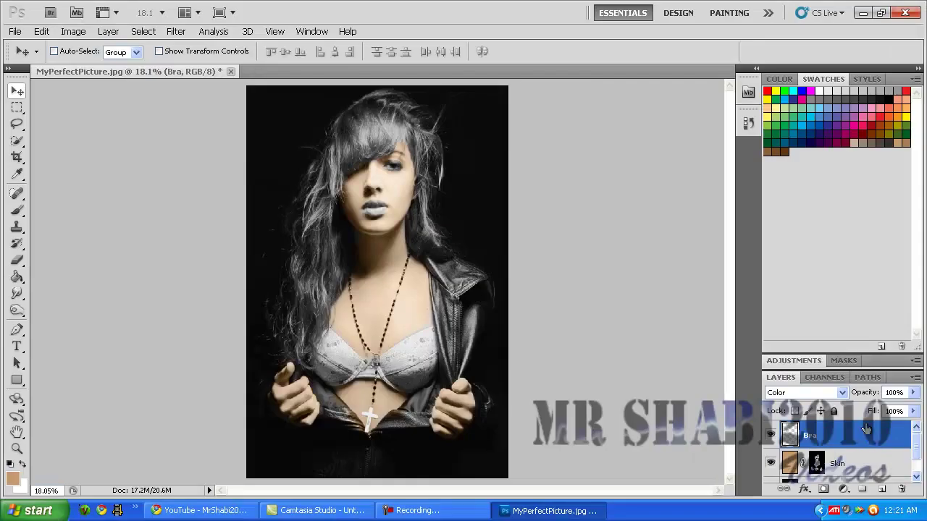
Step: Fill the Bra layer with a light-blue swatch, then apply a Hide All layer mask
click(819, 108)
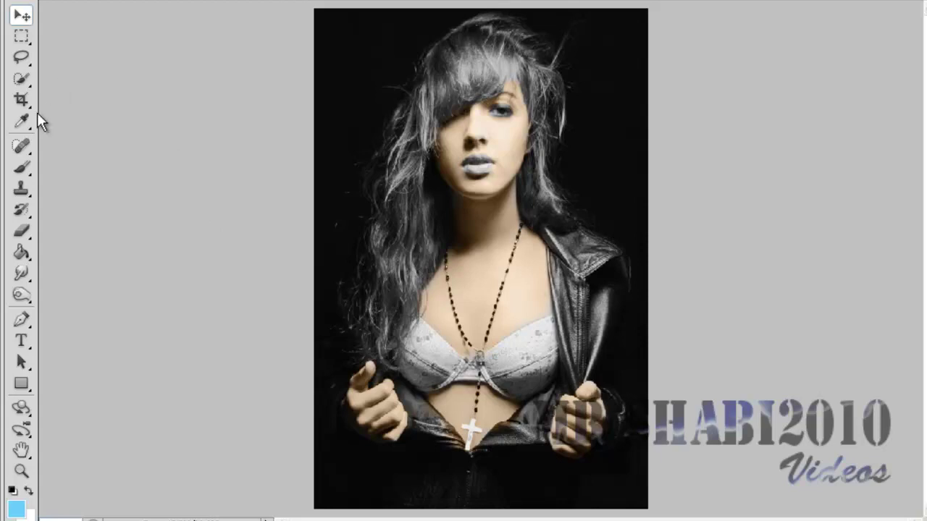
click(21, 251)
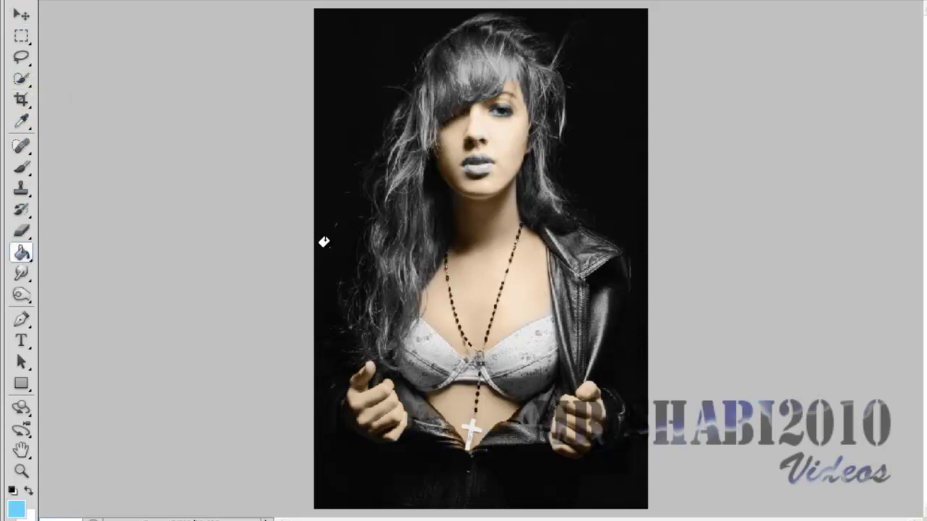
click(374, 275)
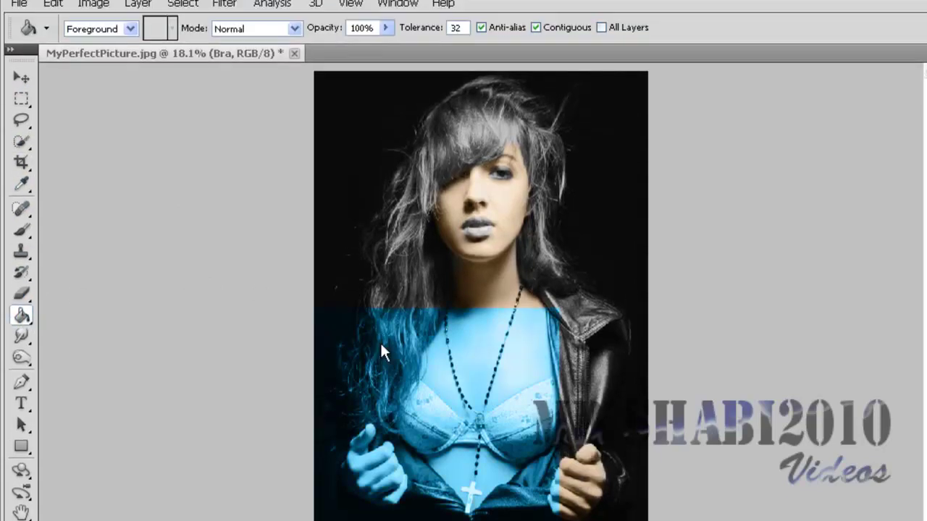
click(142, 40)
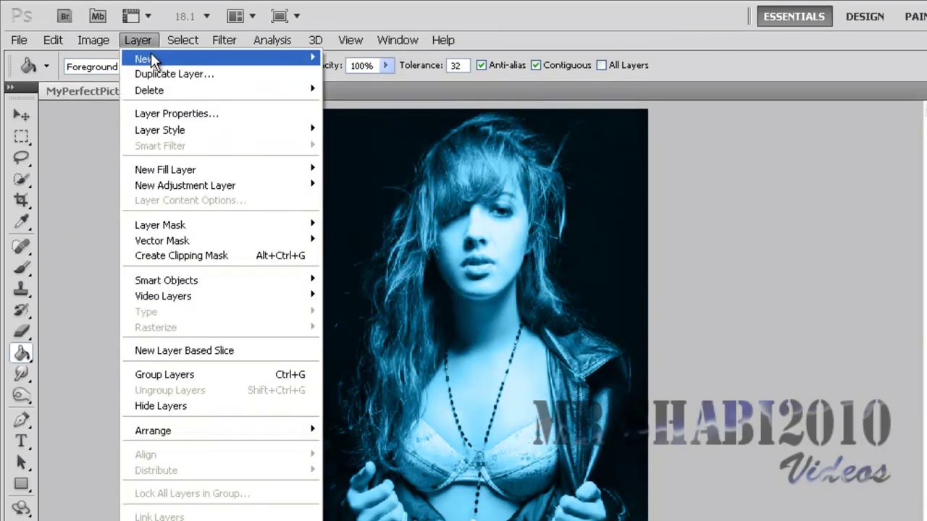
mouse_move(138, 40)
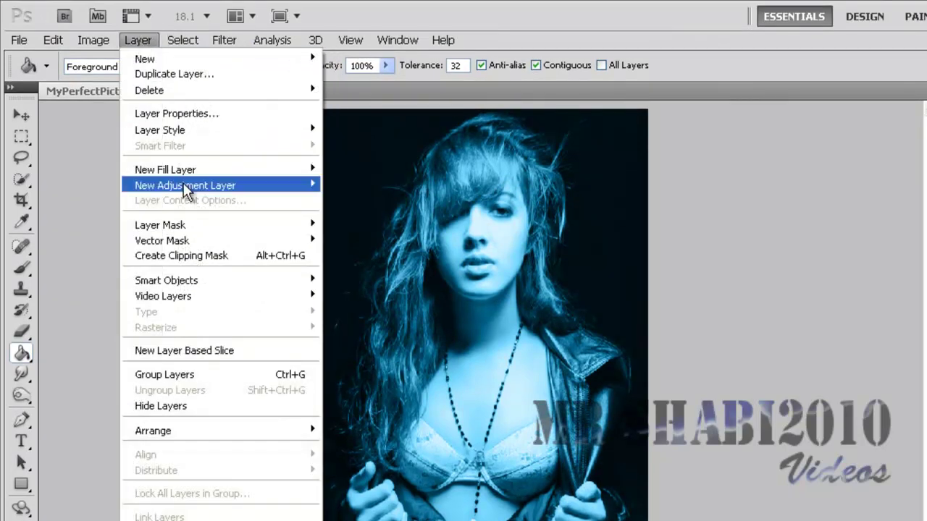
mouse_move(160, 225)
click(354, 240)
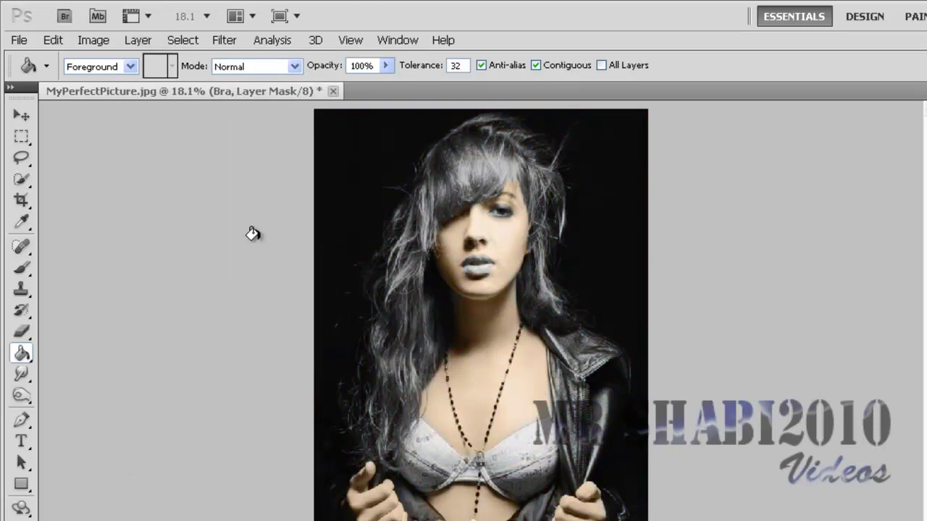
Step: Zoom into the chest and paint the Bra mask with a 74 px brush to tint the bra blue
click(21, 268)
key(z)
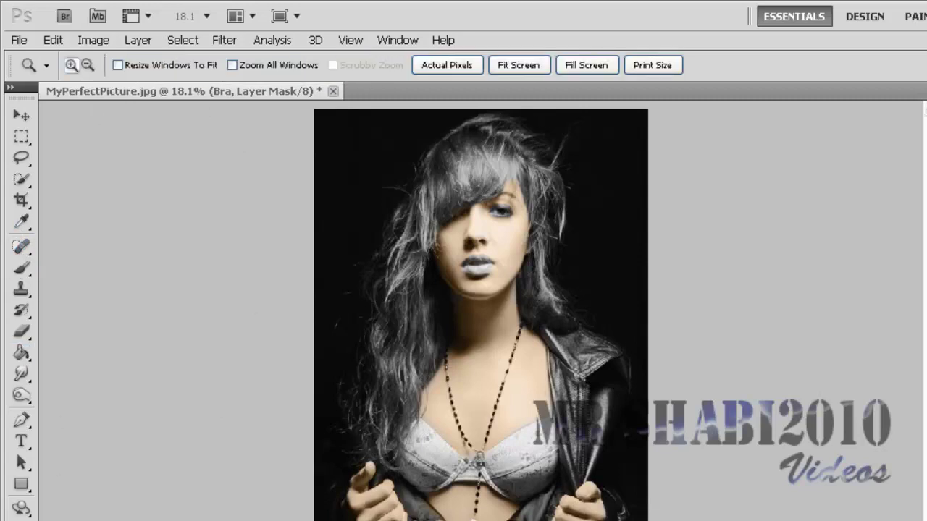
drag(337, 390, 627, 507)
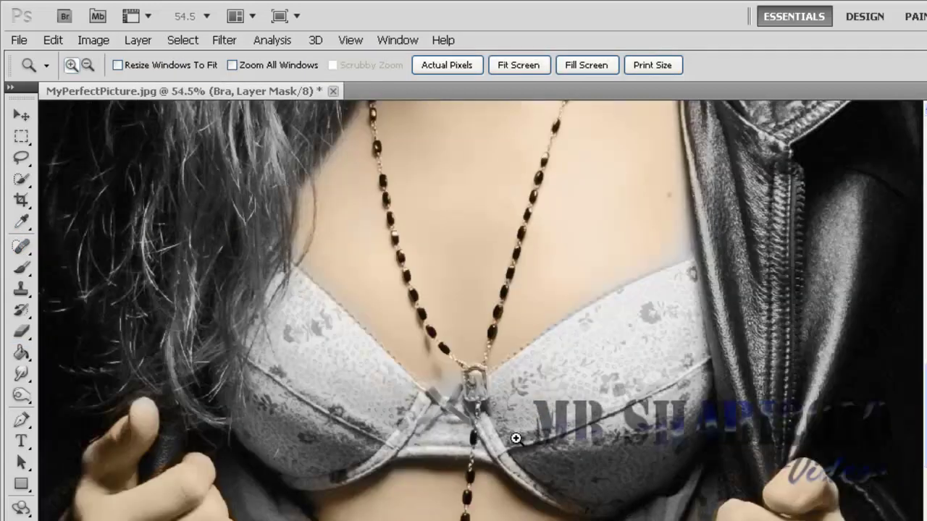
click(21, 268)
right_click(362, 356)
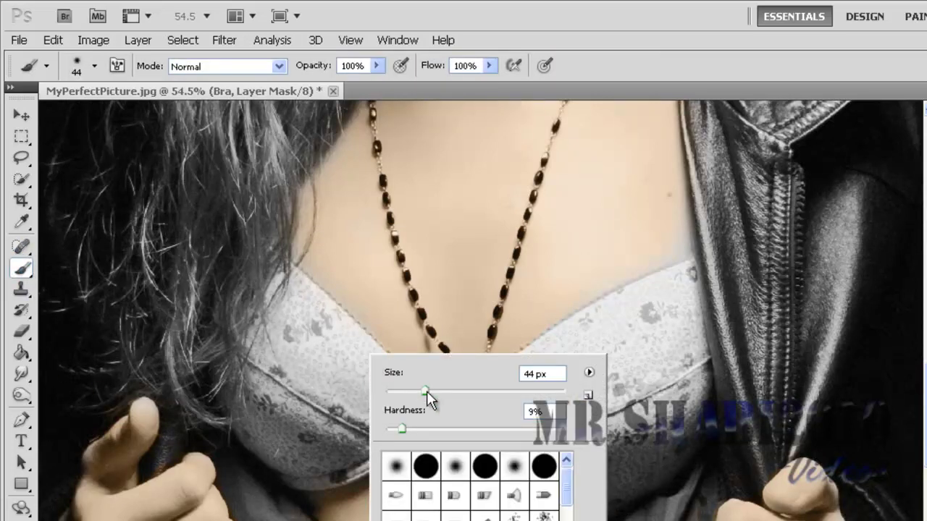
drag(425, 390, 452, 391)
key(Return)
mouse_move(310, 314)
mouse_down()
mouse_move(398, 402)
mouse_move(465, 440)
mouse_up()
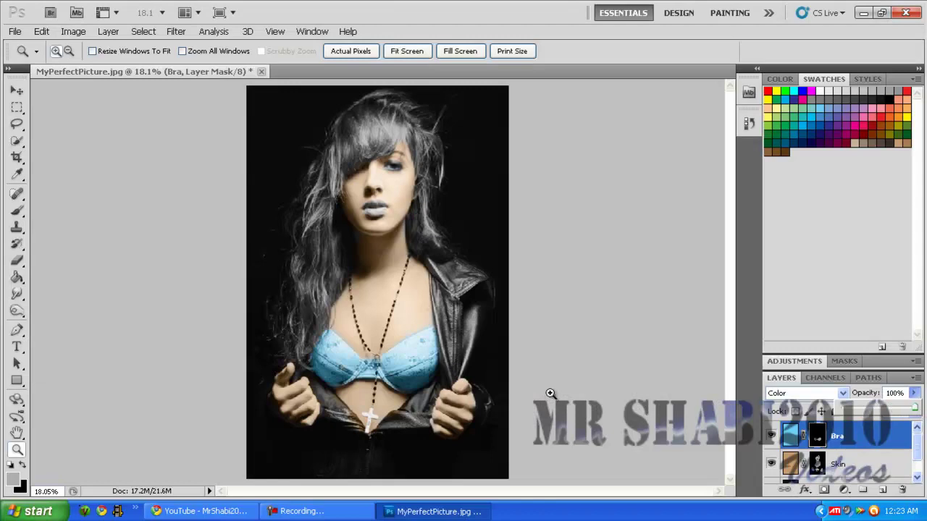
click(16, 90)
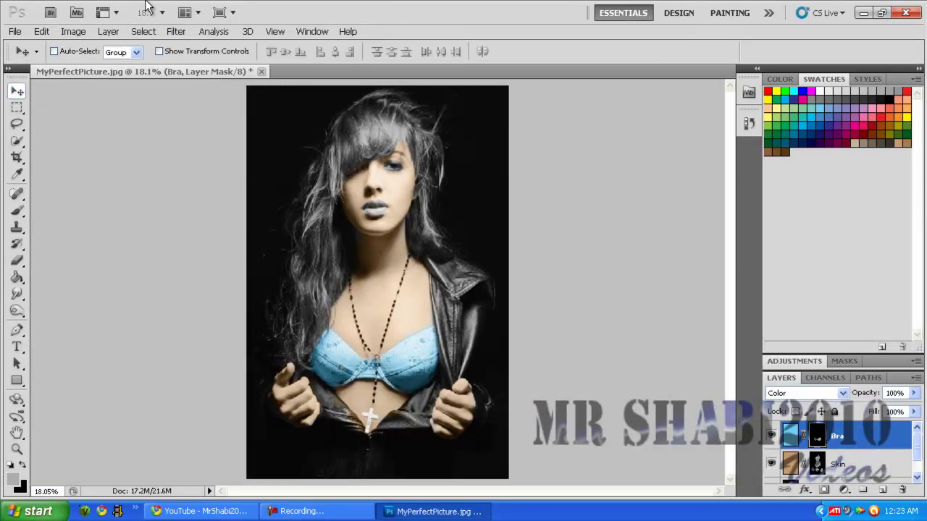
Step: Add a new layer above Bra named 'Lips' in Color blend mode
click(884, 490)
double_click(826, 439)
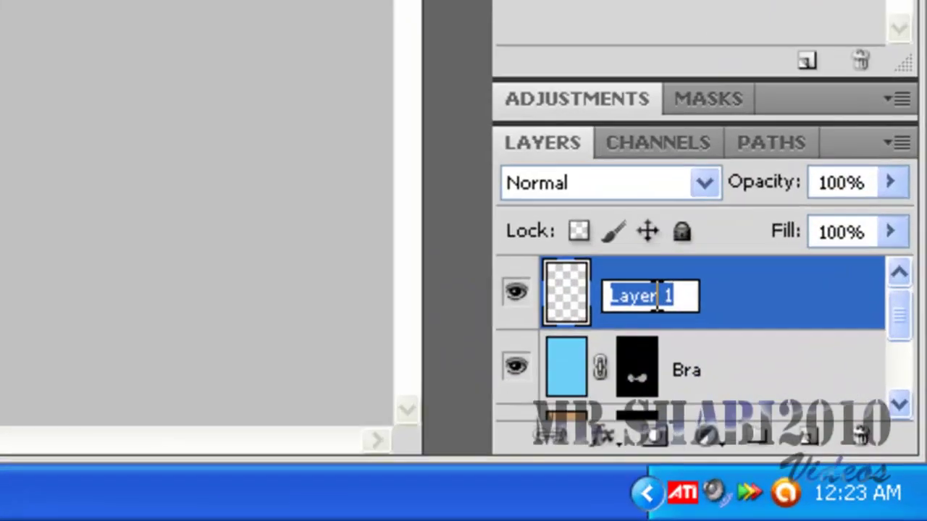
text(Lips)
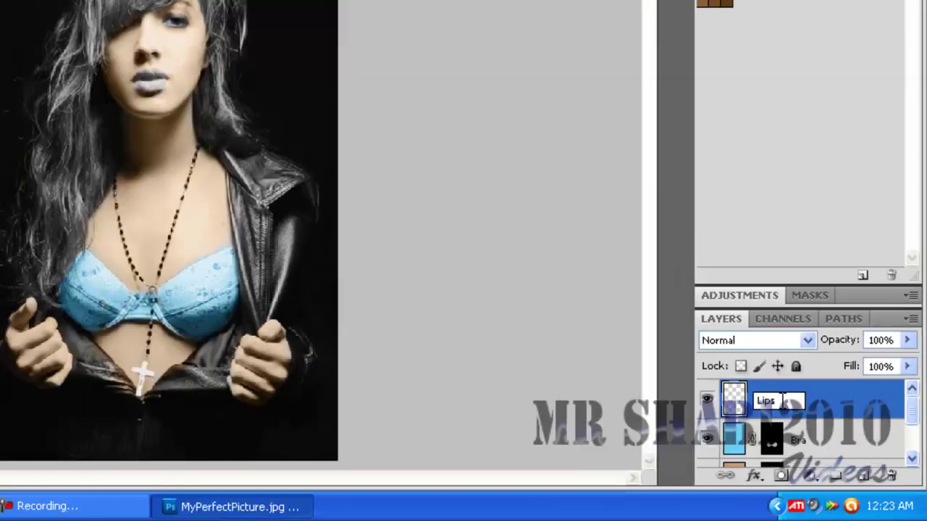
key(Return)
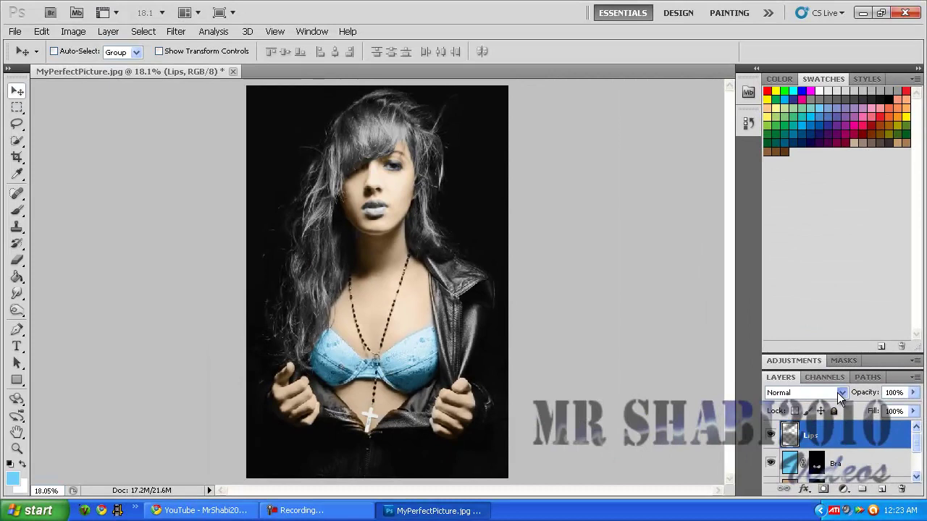
click(837, 392)
click(804, 366)
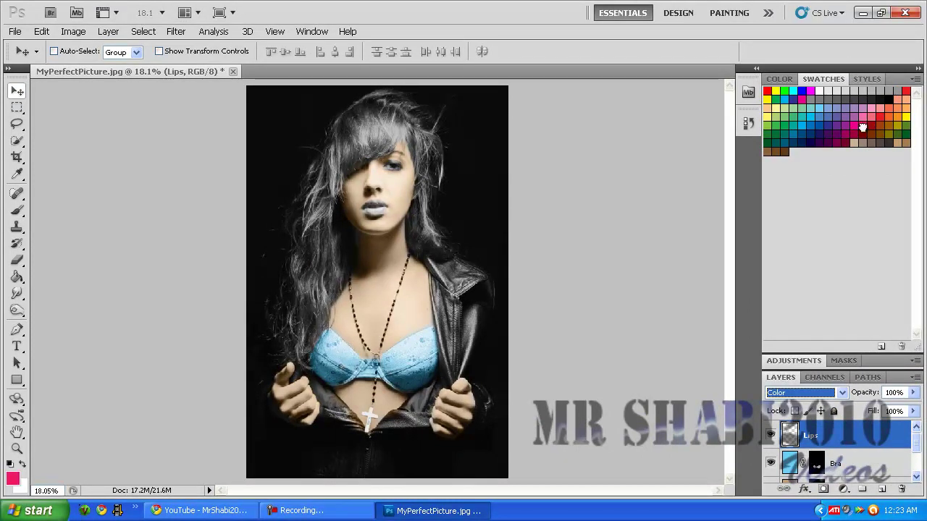
Step: Fill Lips with pink and hide it behind a Hide All black mask
click(18, 281)
click(250, 244)
click(109, 31)
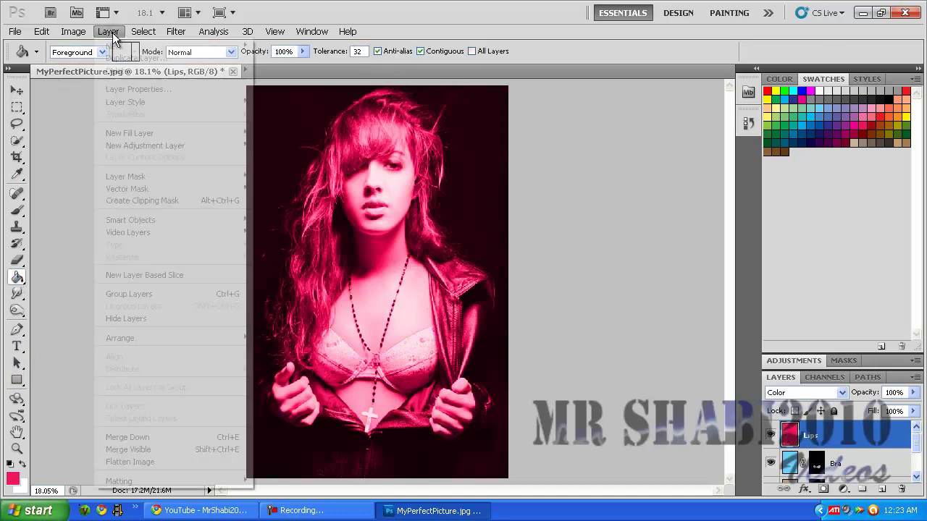
mouse_move(125, 176)
click(265, 187)
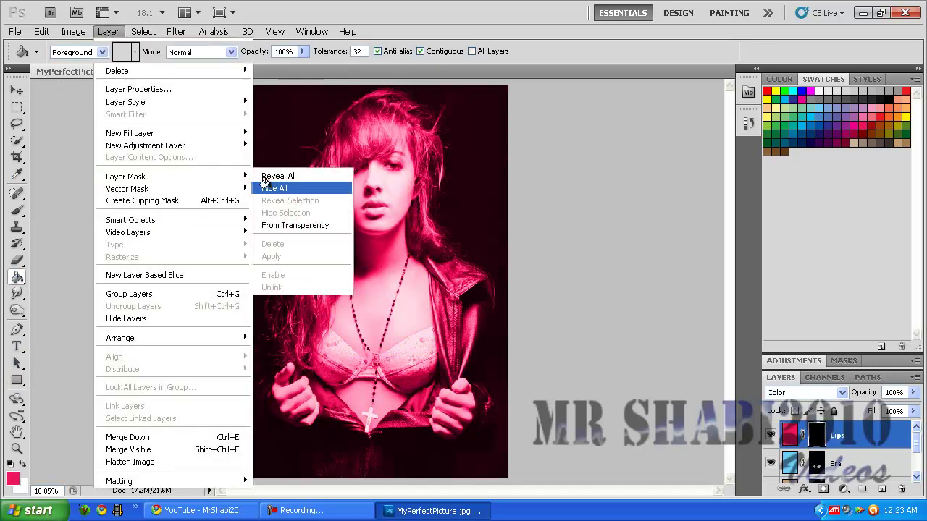
click(17, 211)
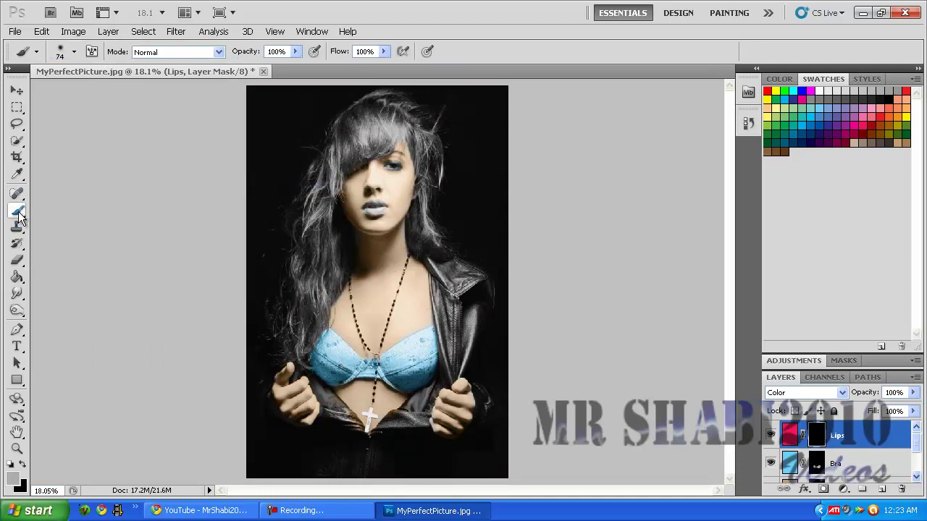
click(17, 449)
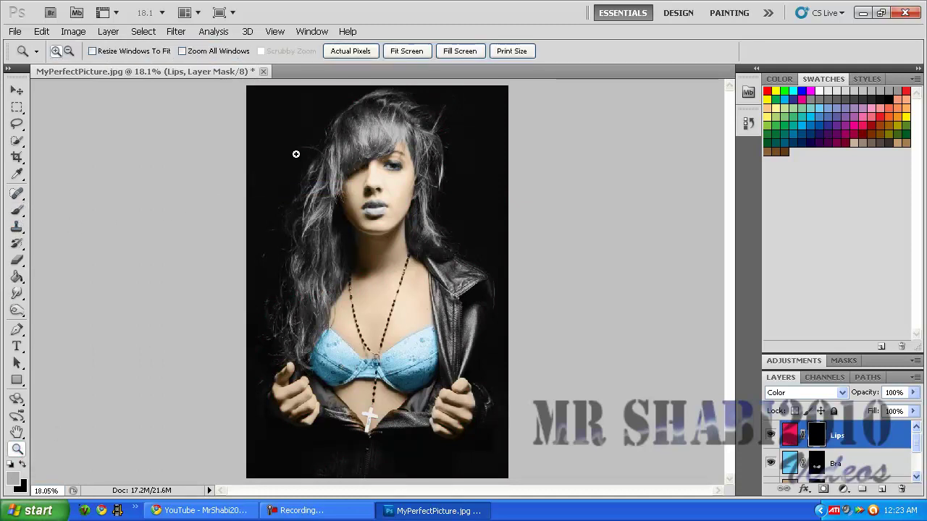
Step: Zoom in on the lips and paint white on the Lips mask with a 32 px soft brush to reveal pink
drag(295, 154, 419, 239)
drag(316, 275, 636, 415)
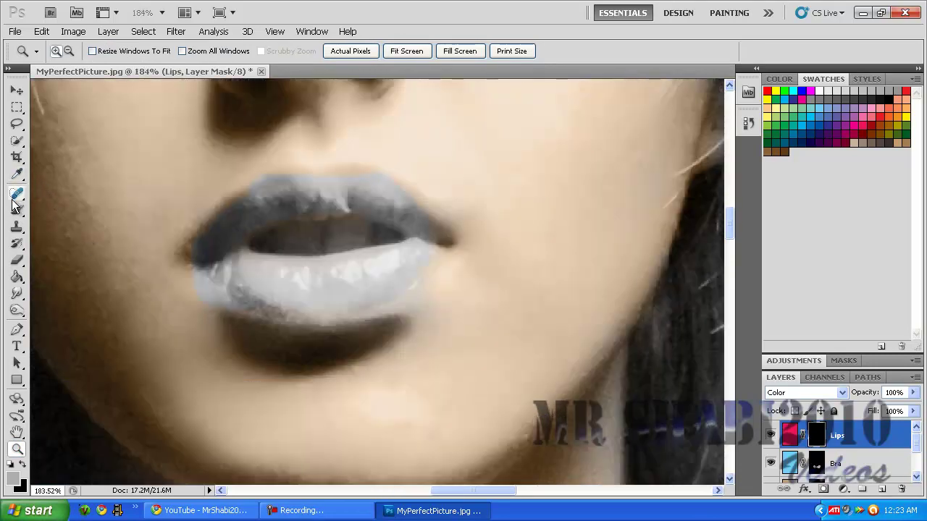
click(17, 210)
right_click(293, 217)
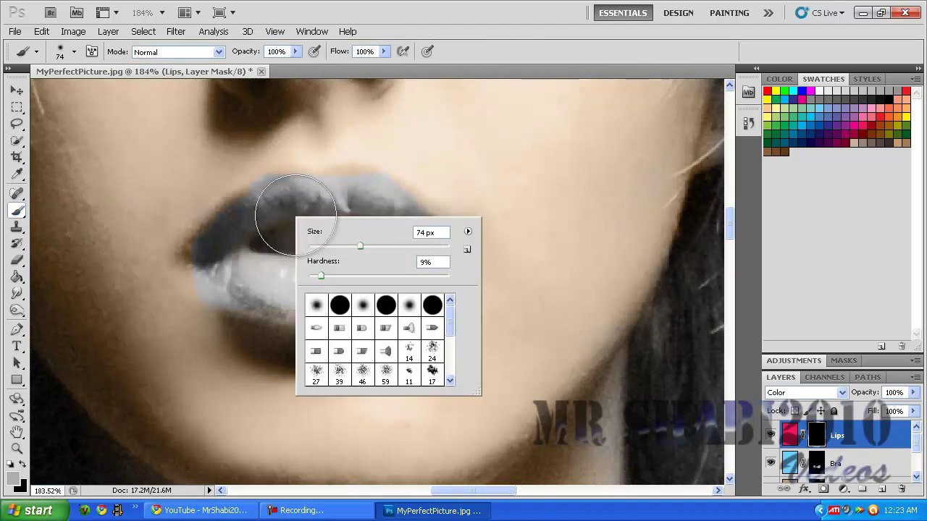
drag(341, 246, 331, 246)
mouse_move(352, 189)
mouse_down()
mouse_move(270, 192)
mouse_move(207, 259)
mouse_move(227, 285)
mouse_move(328, 296)
mouse_move(385, 270)
mouse_move(246, 270)
mouse_move(354, 283)
mouse_move(405, 265)
mouse_move(404, 208)
mouse_move(357, 192)
mouse_move(365, 198)
mouse_move(372, 188)
mouse_move(316, 182)
mouse_move(287, 186)
mouse_move(209, 259)
mouse_move(242, 283)
mouse_move(323, 303)
mouse_move(360, 296)
mouse_move(412, 244)
mouse_move(437, 239)
mouse_move(248, 285)
mouse_up()
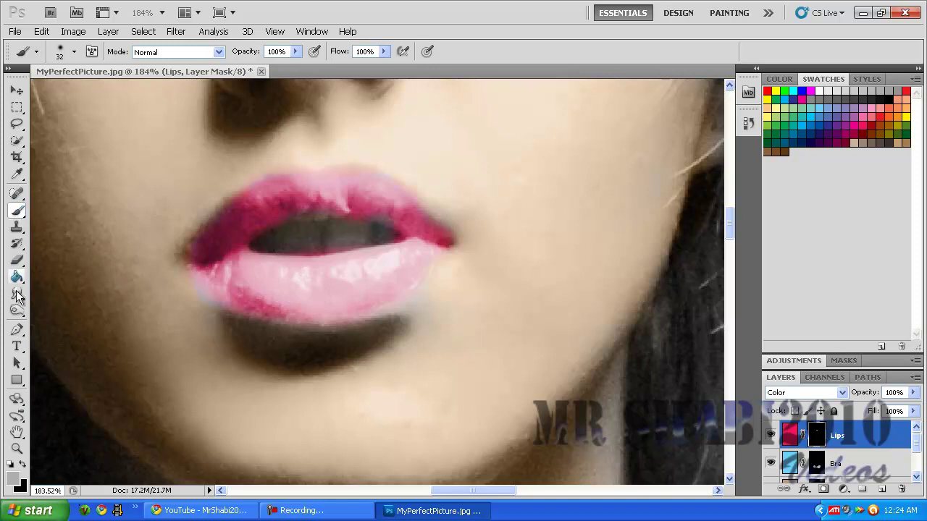
Step: Erase stray pink at the lips' left corner with a small eraser on the mask
click(16, 260)
right_click(201, 313)
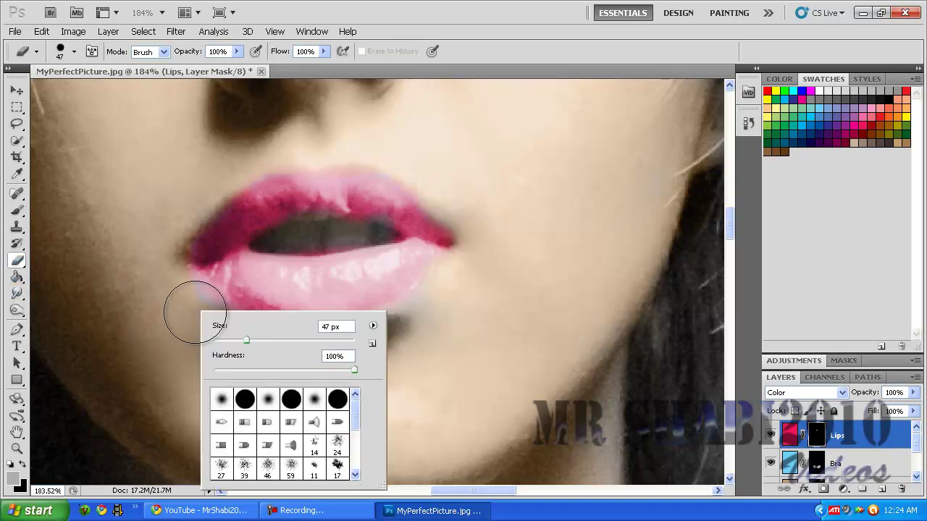
drag(242, 341, 230, 344)
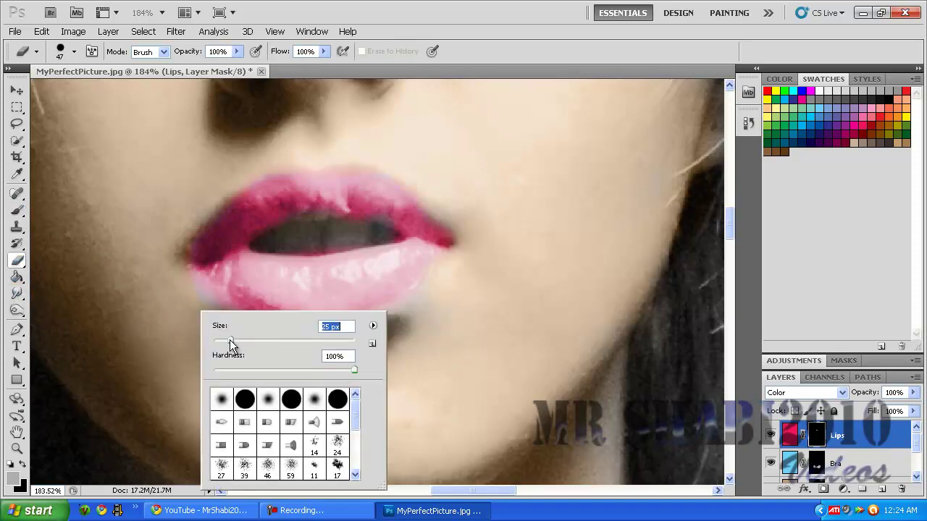
click(215, 286)
mouse_move(209, 280)
mouse_down()
mouse_move(203, 274)
mouse_move(215, 289)
mouse_up()
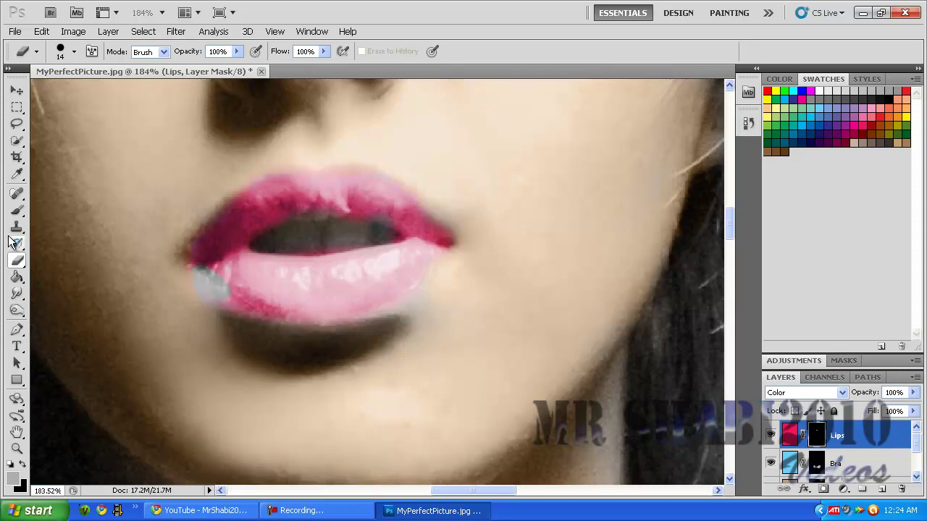
Step: Repaint the left lip corner on the mask with a 13 px brush
click(17, 210)
right_click(253, 307)
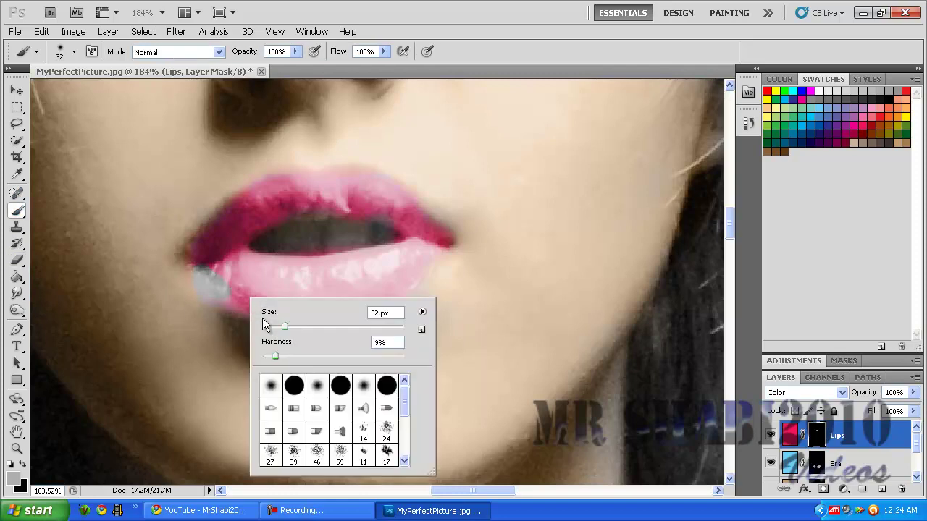
drag(274, 327, 272, 327)
click(220, 284)
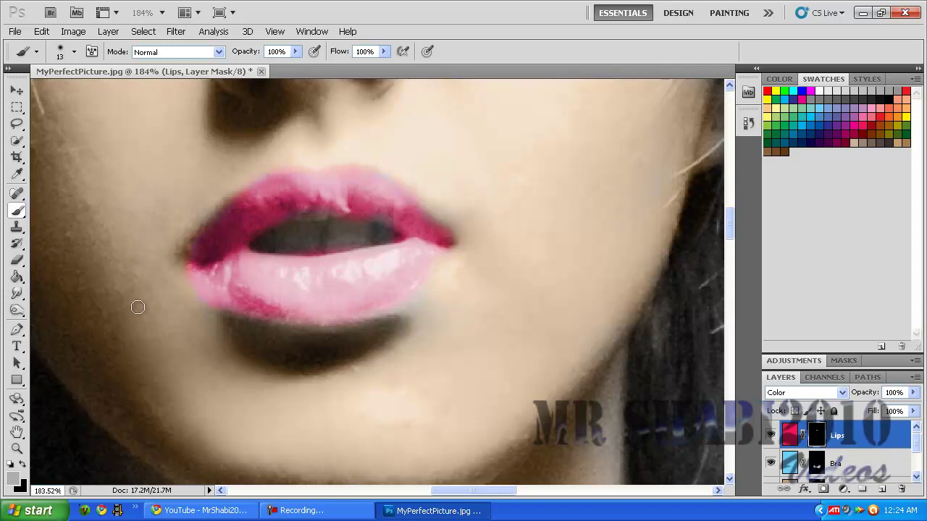
Step: Fit the whole portrait on screen using the Zoom tool's Fit on Screen option
click(17, 448)
right_click(195, 322)
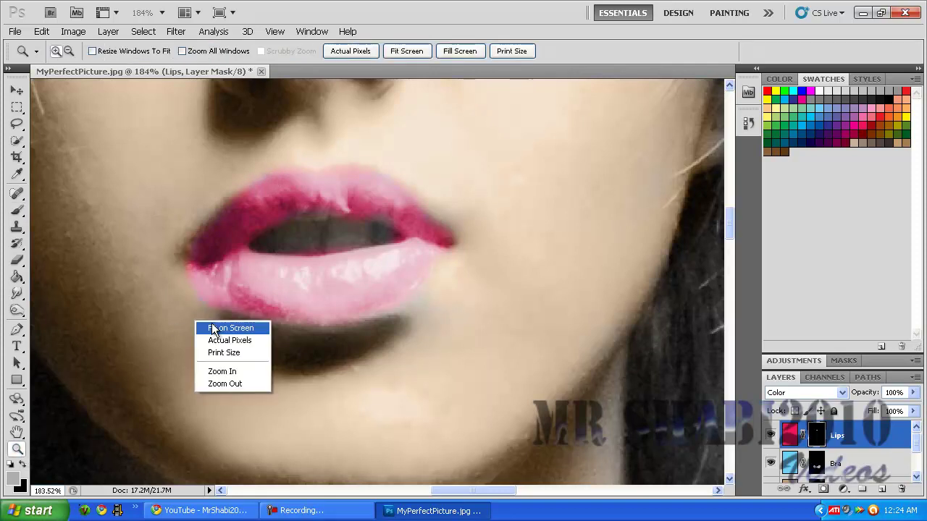
click(218, 328)
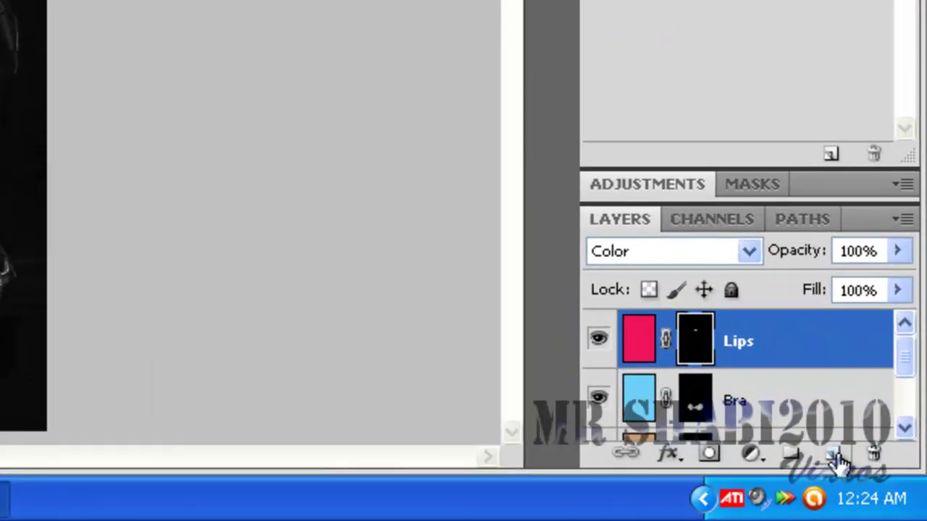
Step: Add a new layer above Lips named Hairs, set to Color blend mode
click(836, 456)
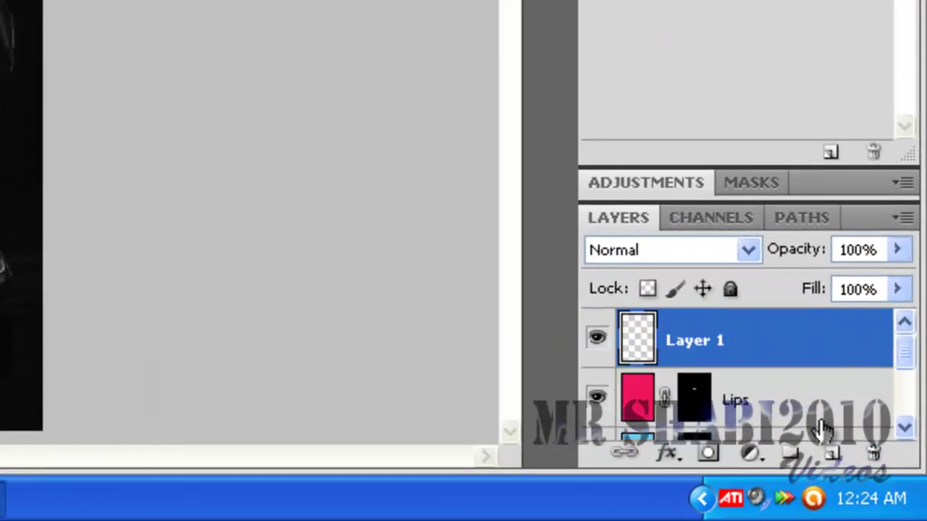
double_click(707, 341)
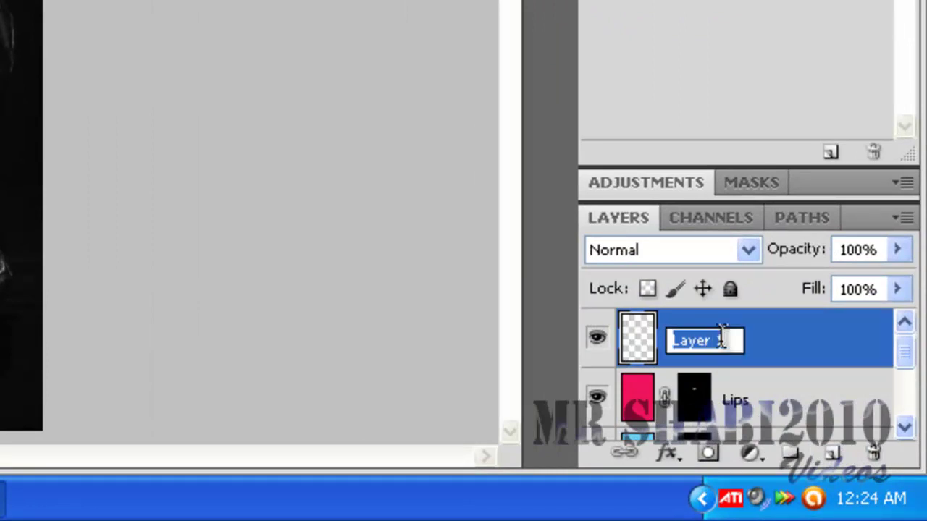
text(Hairs)
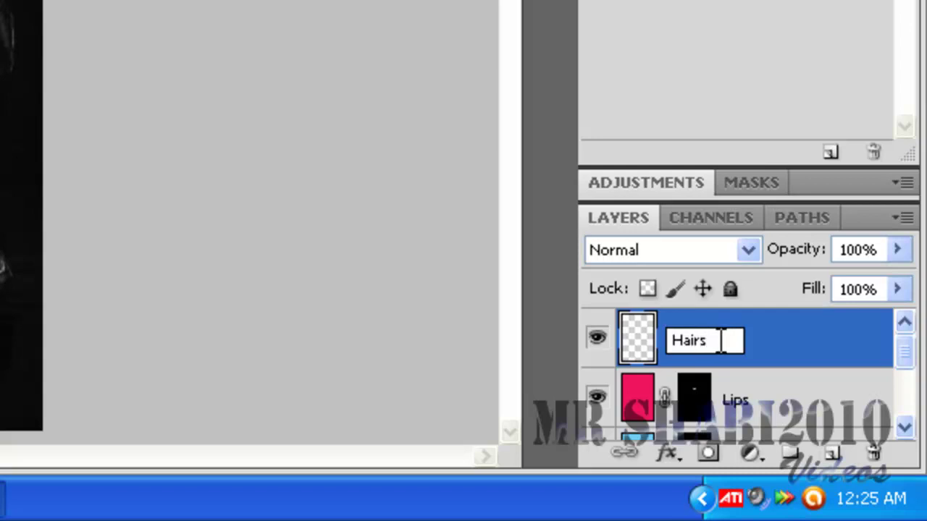
key(Return)
click(681, 255)
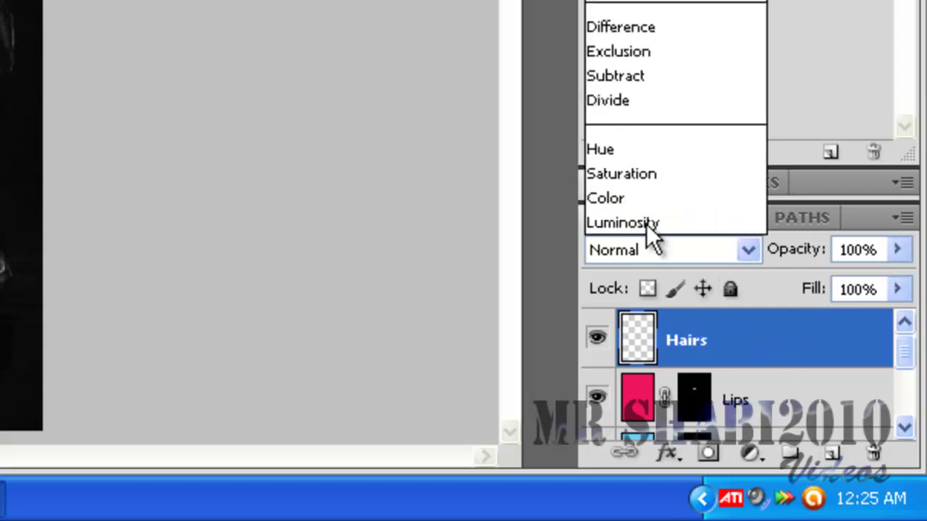
click(633, 199)
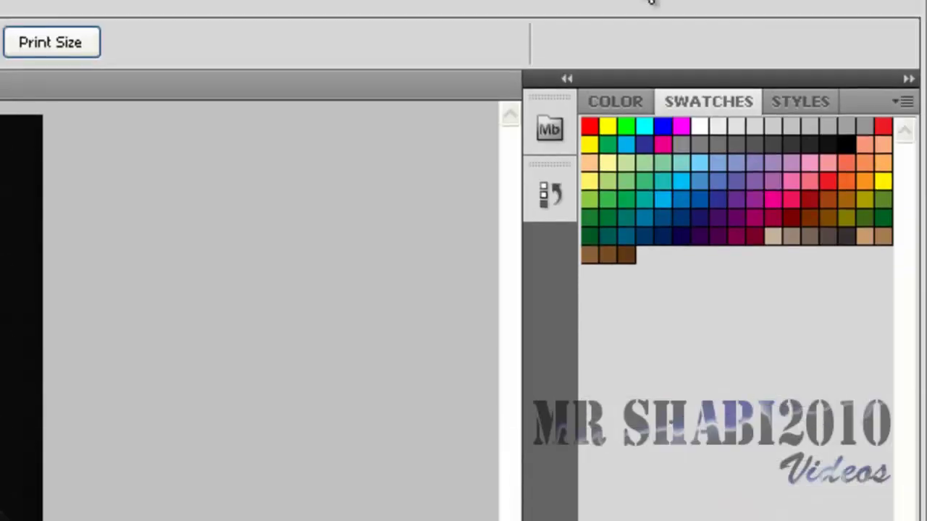
Step: Fill the Hairs layer with violet and add a Hide All layer mask
click(741, 195)
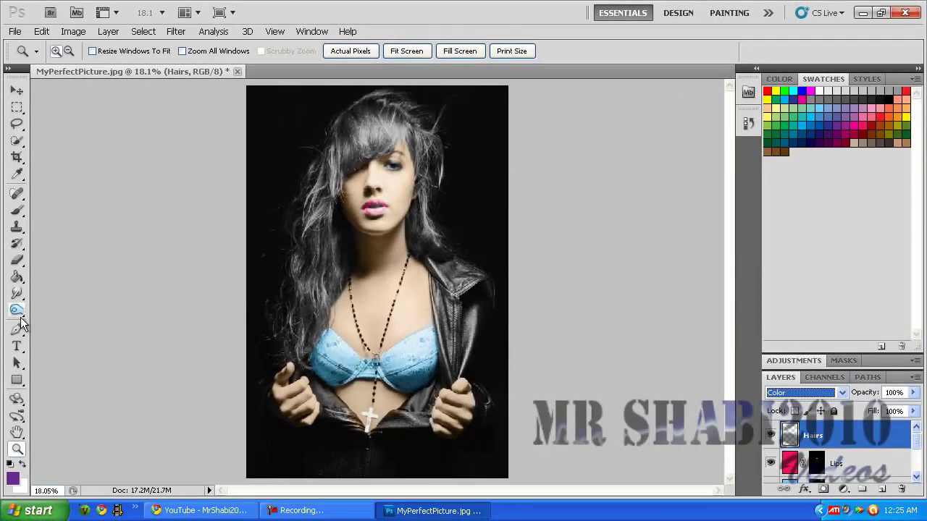
click(17, 278)
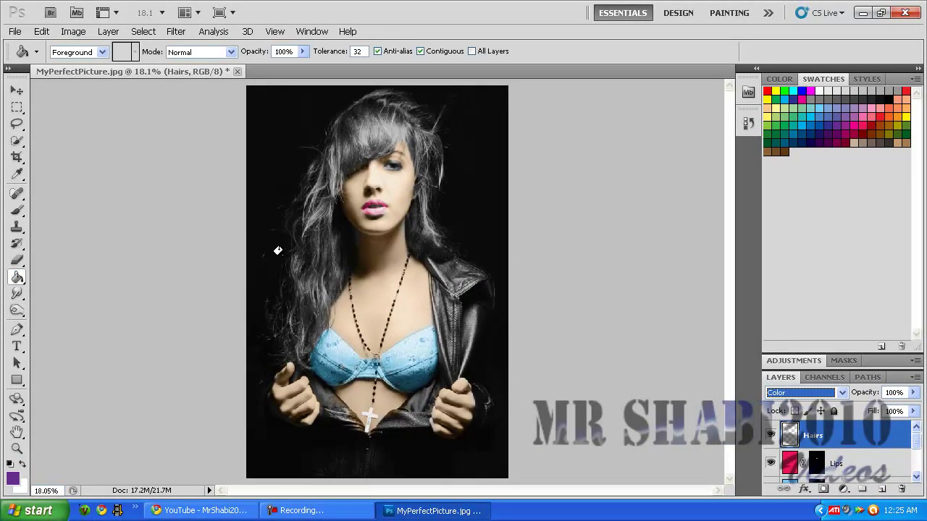
click(284, 259)
click(110, 31)
mouse_move(126, 177)
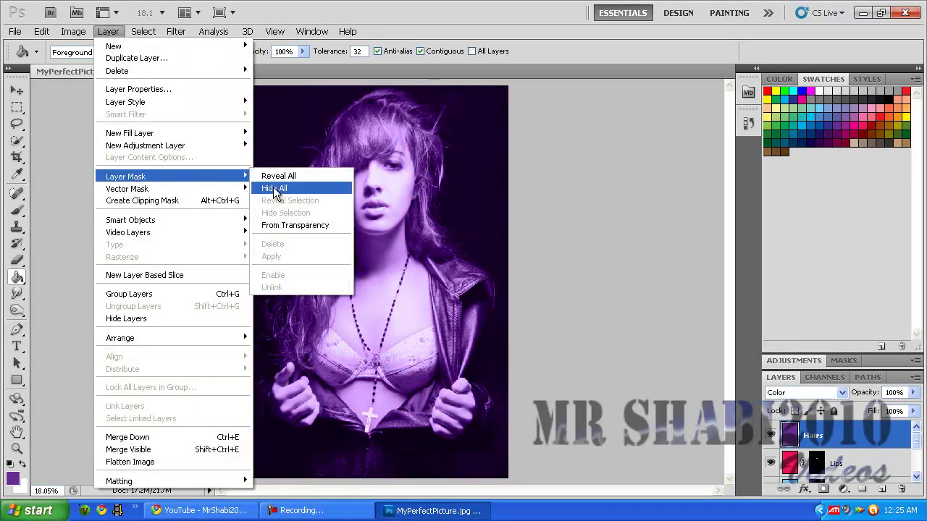
click(272, 189)
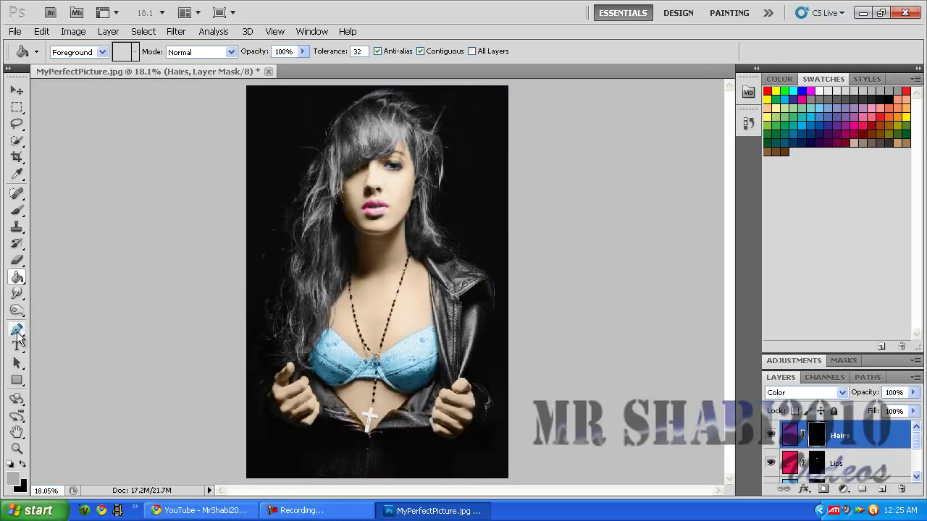
Step: Zoom in on the head and paint white on the Hairs mask to reveal purple hair
click(16, 210)
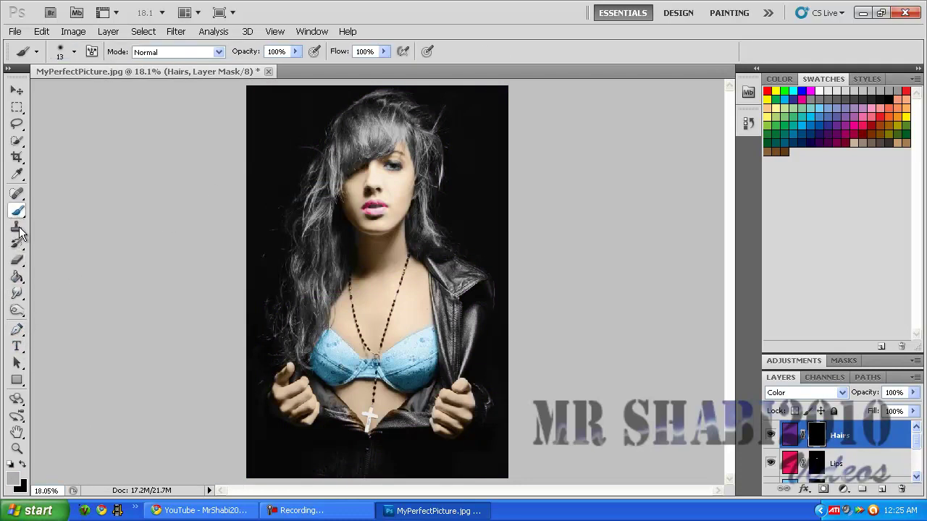
click(16, 449)
drag(449, 96, 264, 326)
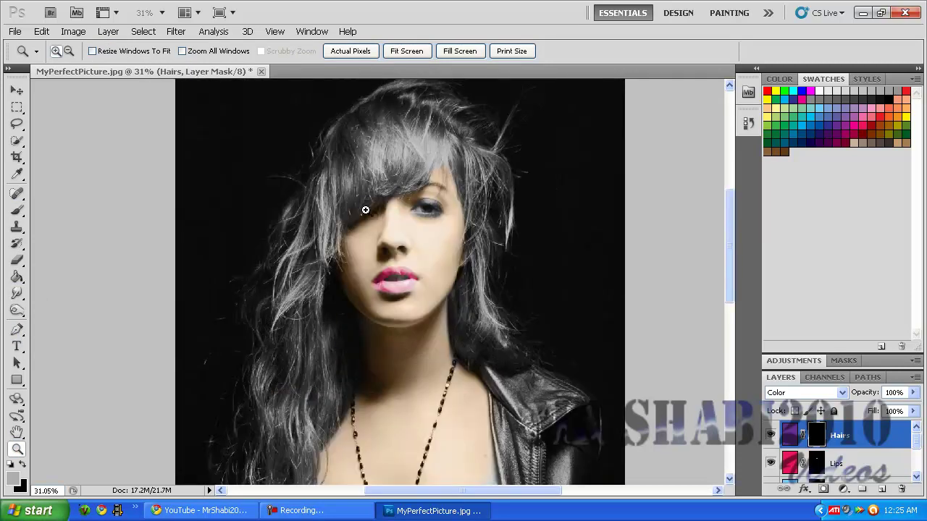
click(22, 214)
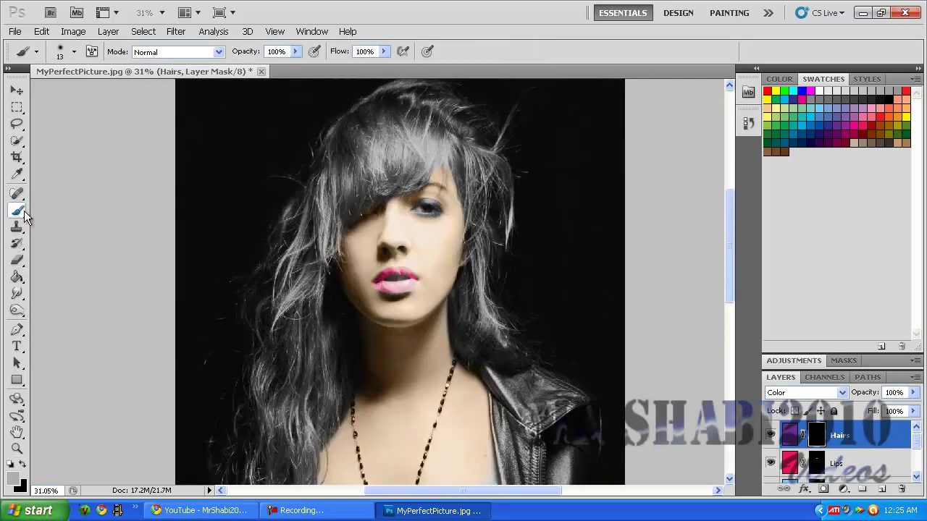
right_click(376, 167)
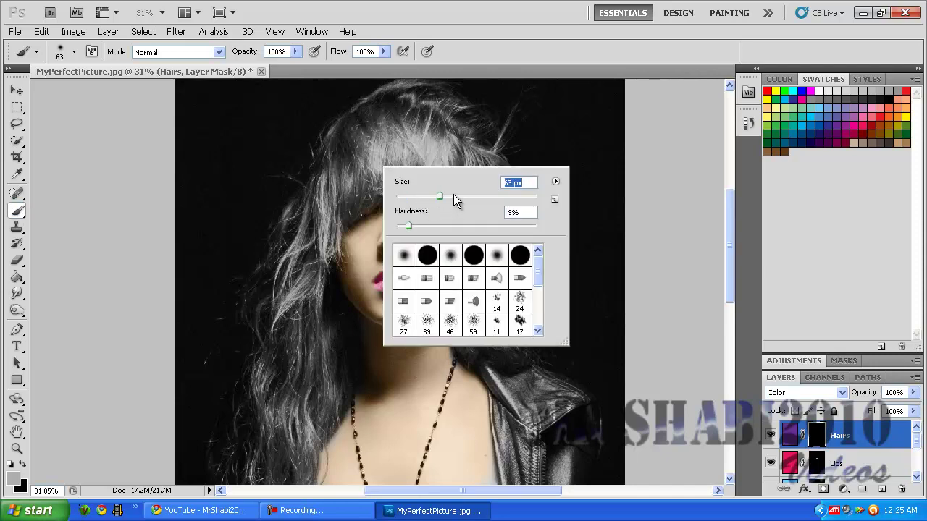
drag(409, 121, 394, 116)
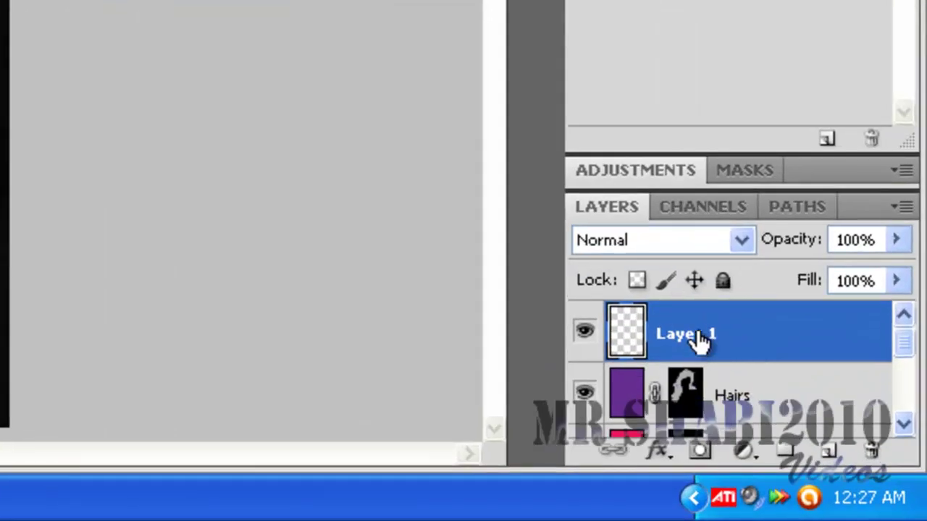
Step: Rename Layer 1 to 'Eyes Lashes' and set its blend mode to Color
double_click(822, 435)
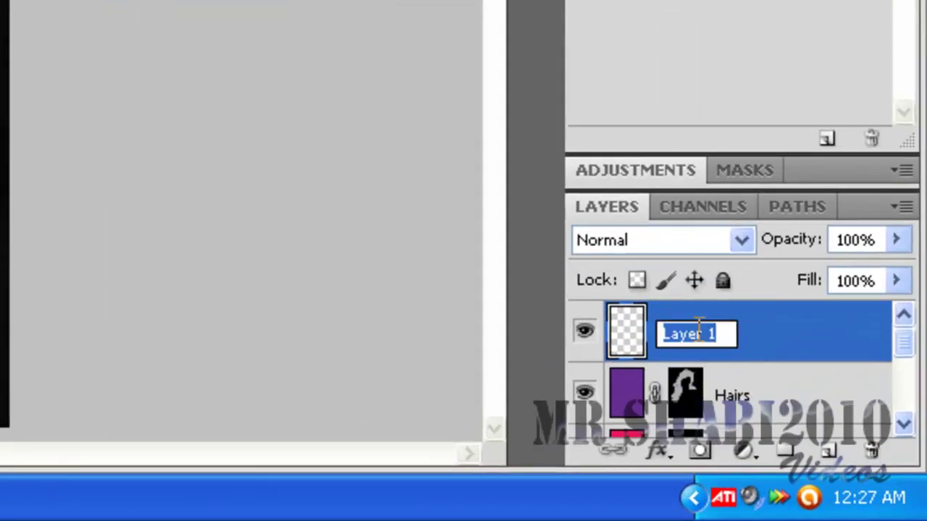
text(Eyes La)
text(shes)
key(Return)
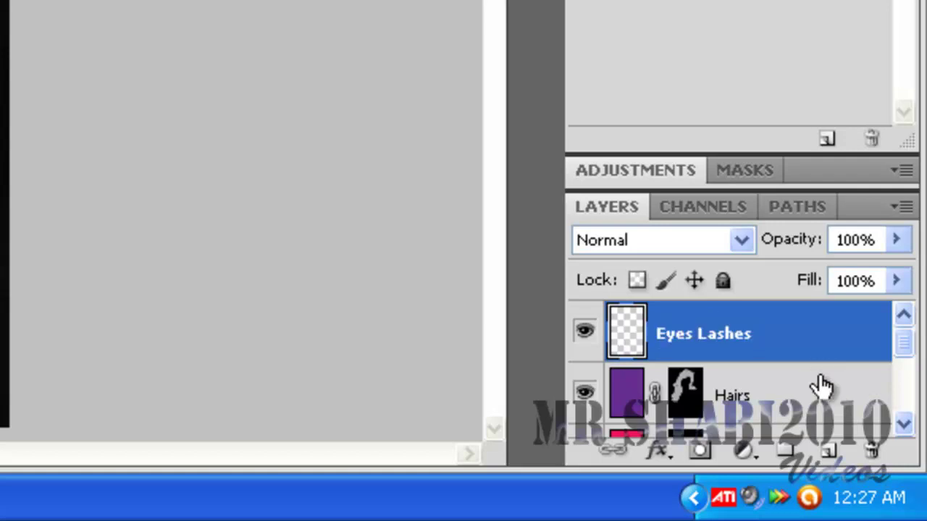
click(741, 245)
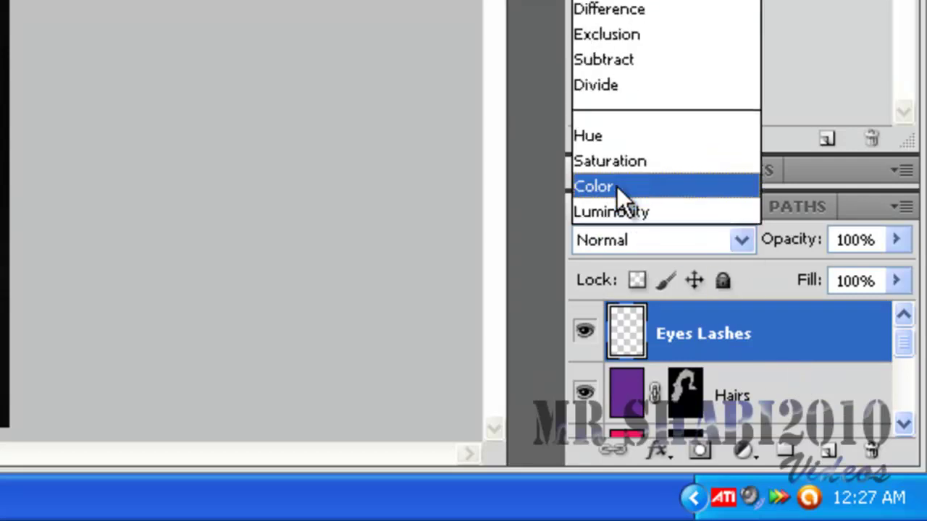
click(611, 187)
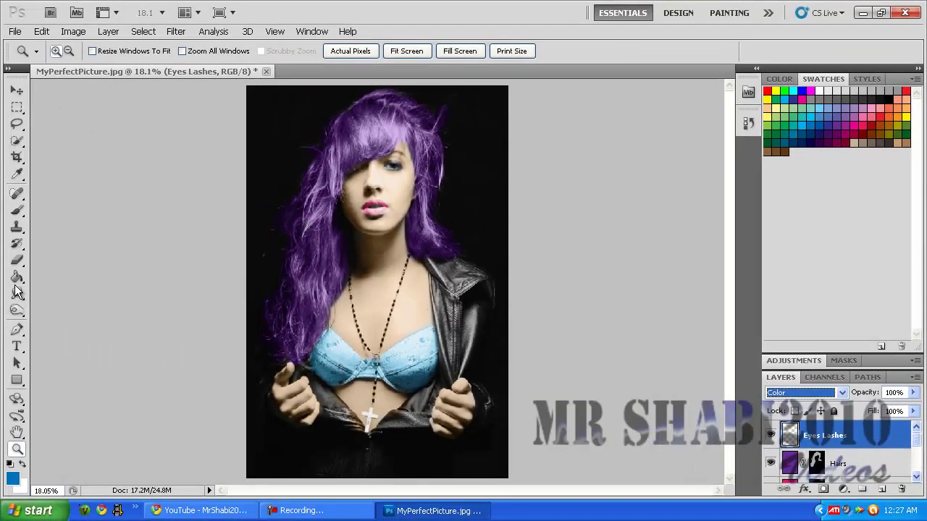
Step: Fill the Eyes Lashes layer with blue and add a Hide All layer mask
click(16, 277)
click(336, 282)
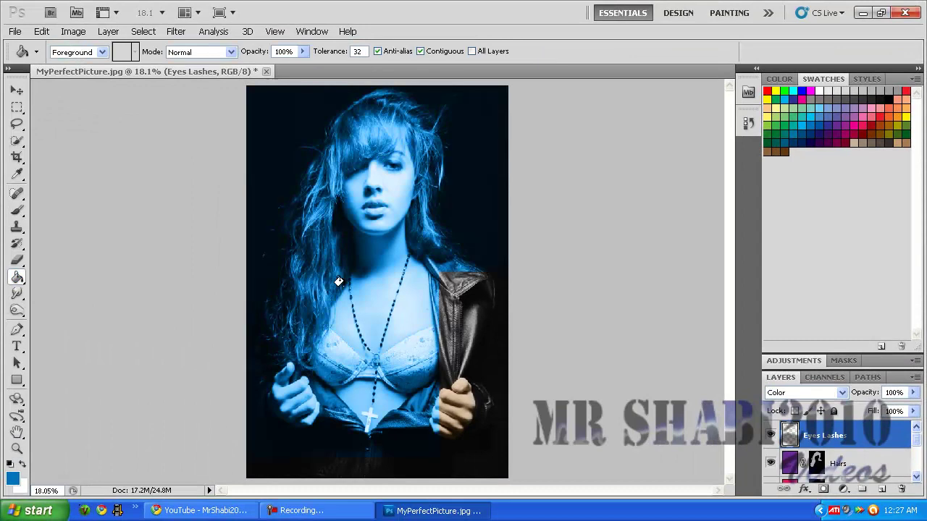
click(143, 31)
mouse_move(108, 31)
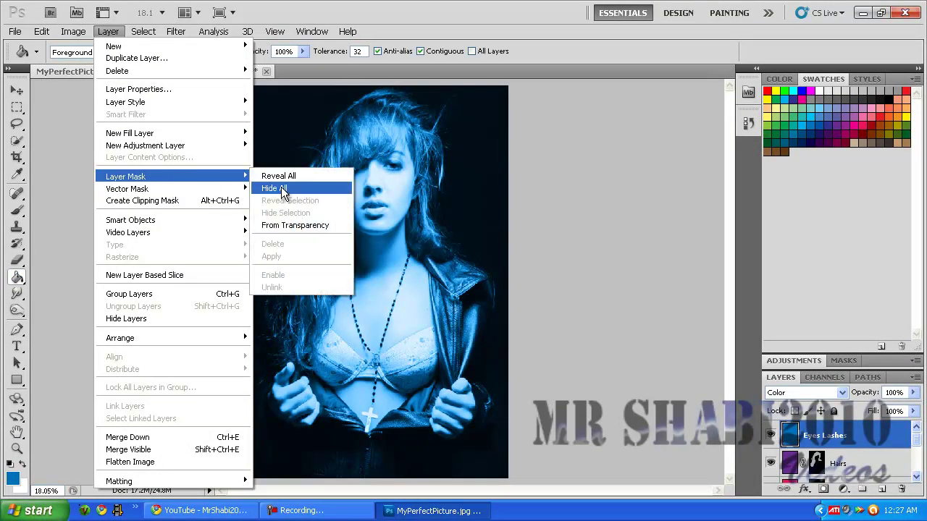
click(280, 190)
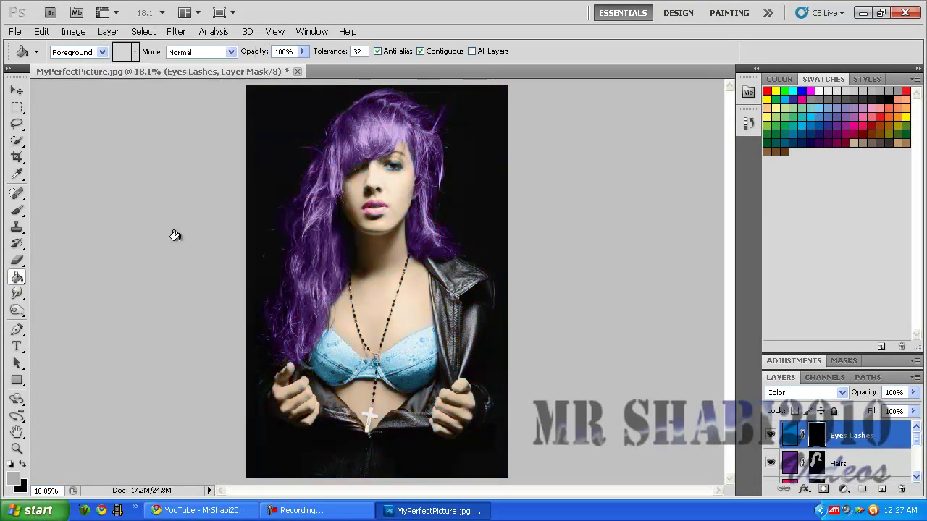
click(17, 449)
Step: Zoom to the eye and paint blue along both eyelids with a 25 px brush on the mask
drag(419, 185, 420, 187)
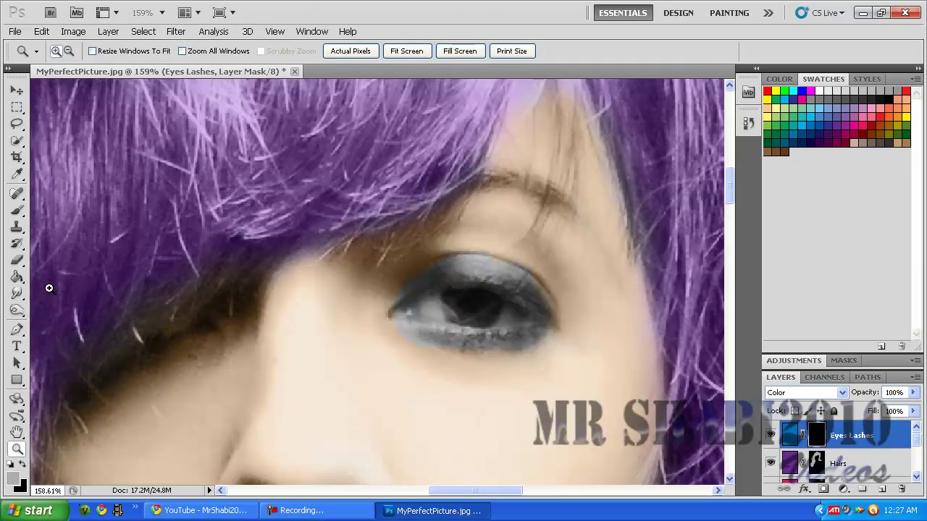
click(23, 212)
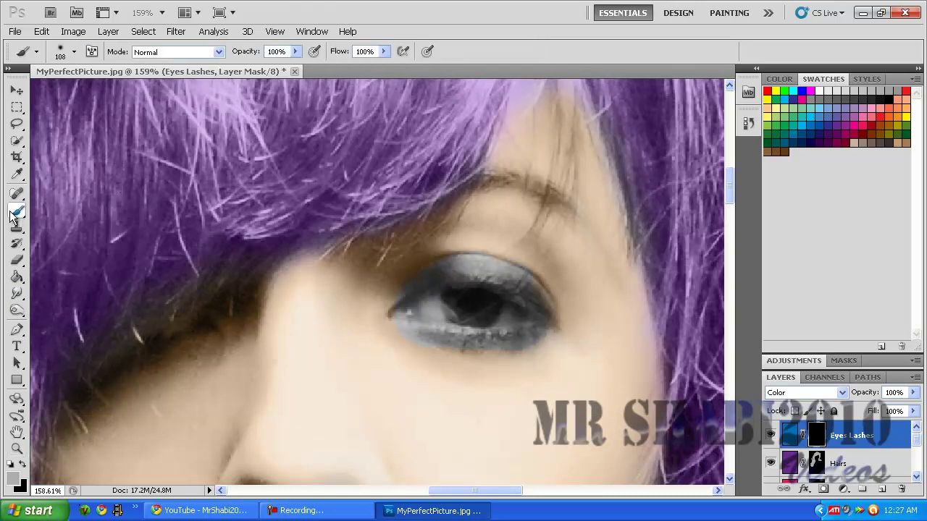
right_click(575, 337)
drag(606, 338, 559, 341)
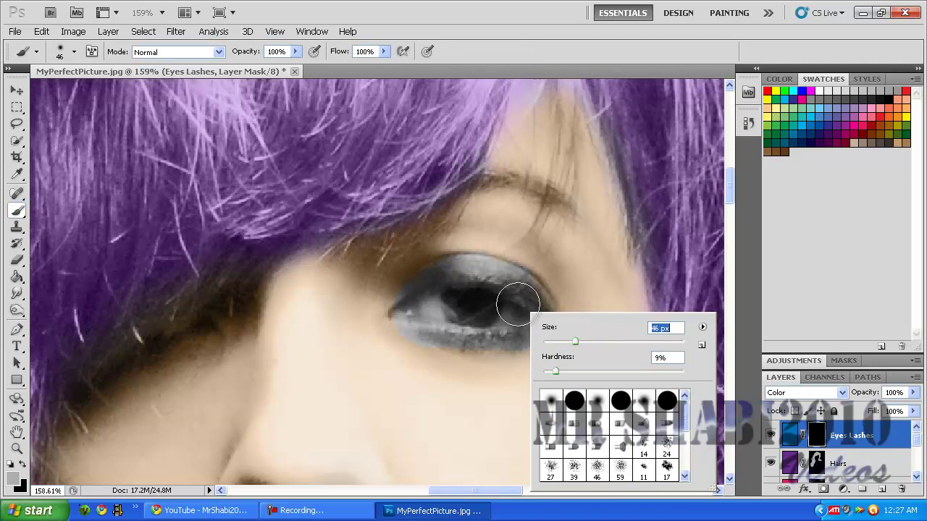
mouse_move(513, 288)
mouse_down()
mouse_move(442, 274)
mouse_move(405, 300)
mouse_move(447, 283)
mouse_up()
mouse_move(531, 307)
mouse_down()
mouse_move(534, 326)
mouse_move(503, 333)
mouse_move(449, 334)
mouse_move(395, 311)
mouse_move(413, 318)
mouse_up()
mouse_move(491, 275)
mouse_down()
mouse_move(467, 264)
mouse_move(489, 270)
mouse_up()
drag(540, 303, 550, 324)
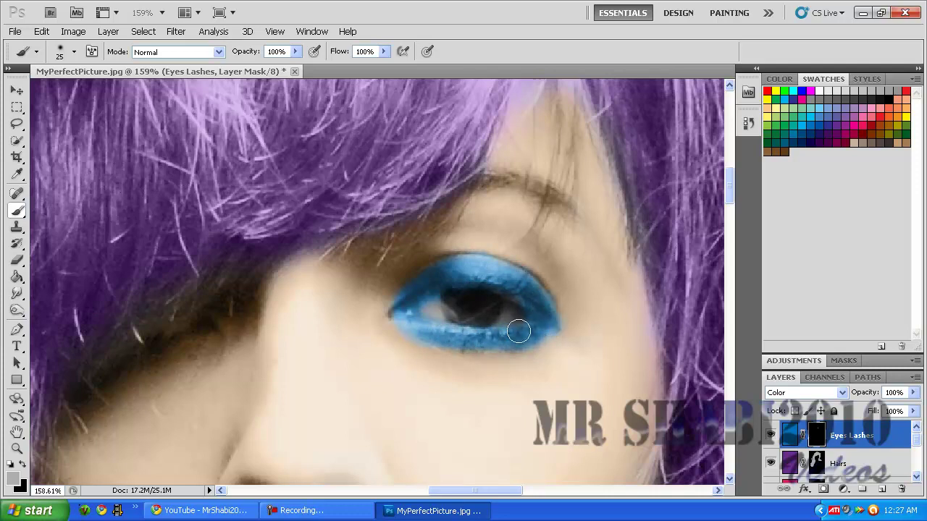
Step: Erase the blue from the pupil and iris, undoing one misplaced stroke
click(17, 259)
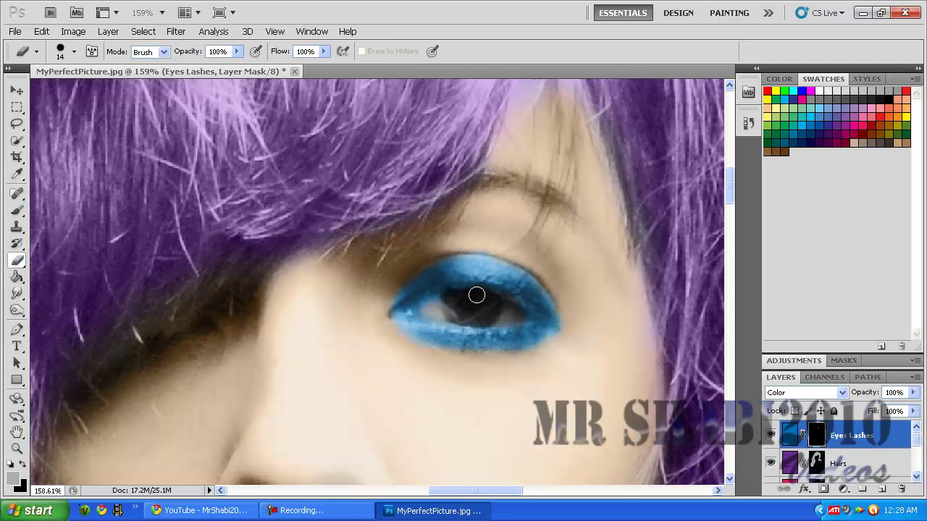
mouse_move(458, 293)
mouse_down()
mouse_move(427, 311)
mouse_move(514, 313)
mouse_move(484, 298)
mouse_move(462, 337)
mouse_up()
key(ctrl+z)
mouse_move(456, 296)
mouse_down()
mouse_move(465, 319)
mouse_move(513, 316)
mouse_move(500, 302)
mouse_up()
Step: Lower the Eyes Lashes layer opacity to 52% and fit the portrait on screen
click(17, 449)
right_click(158, 427)
click(168, 433)
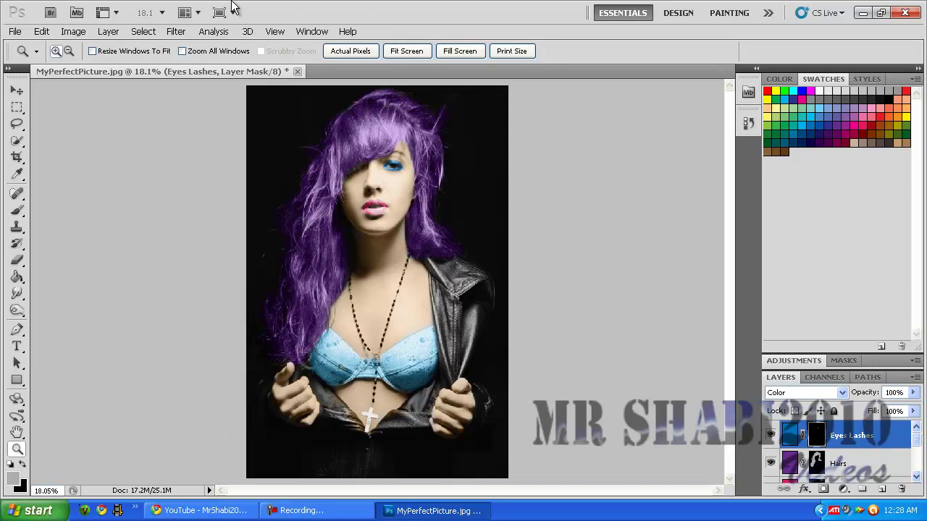
drag(447, 196, 449, 196)
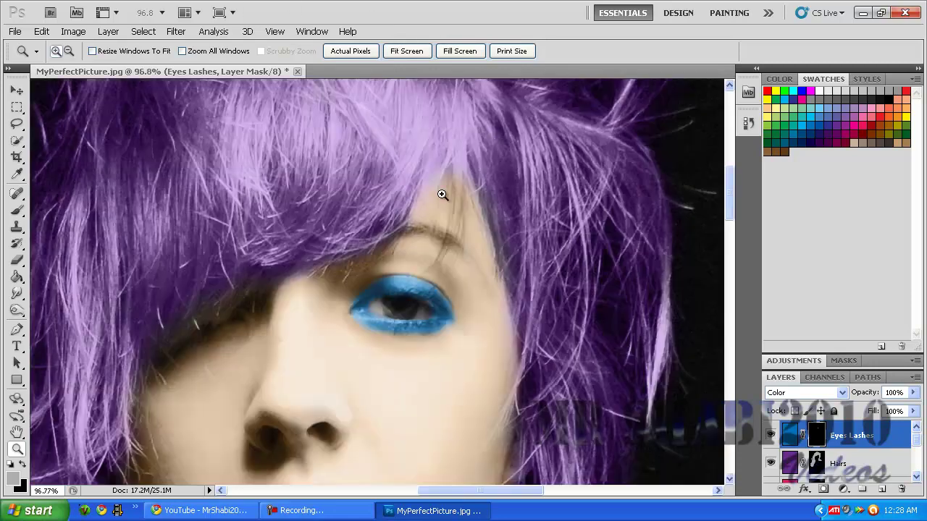
click(913, 392)
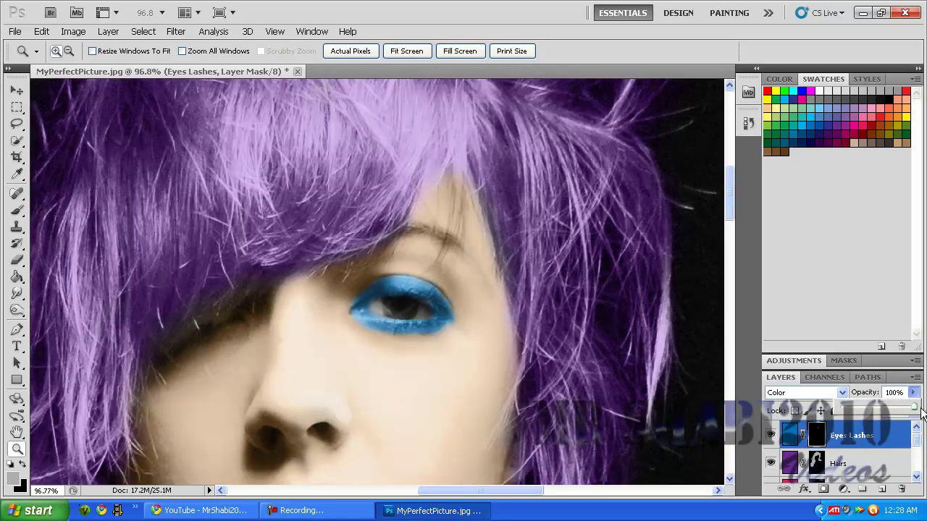
drag(917, 411, 880, 411)
right_click(144, 376)
click(174, 383)
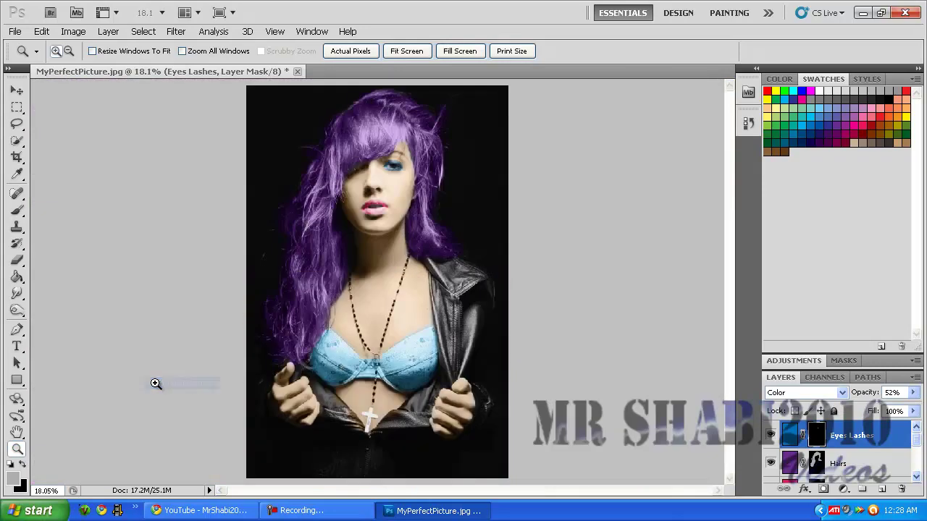